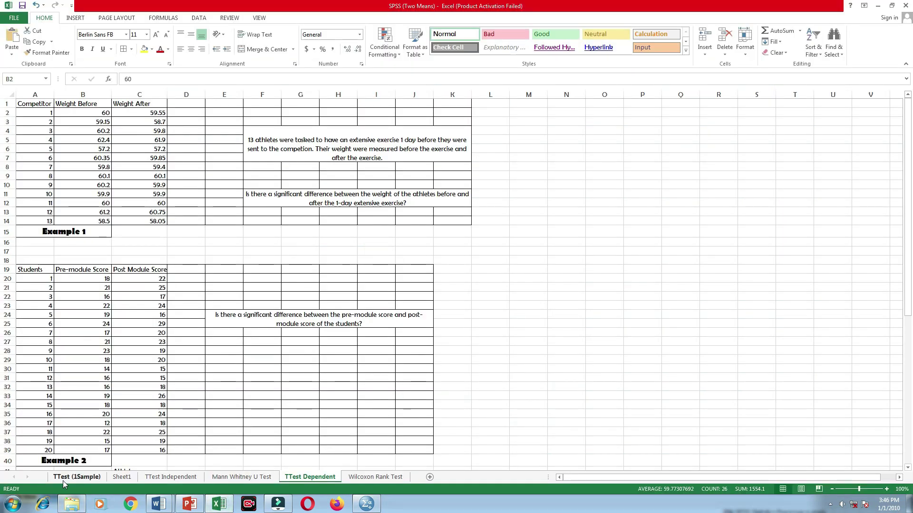
Review the Weight Before and Weight After columns on the TTest (1Sample) sheet and the matching dataset in SPSS.
left_click(63, 481)
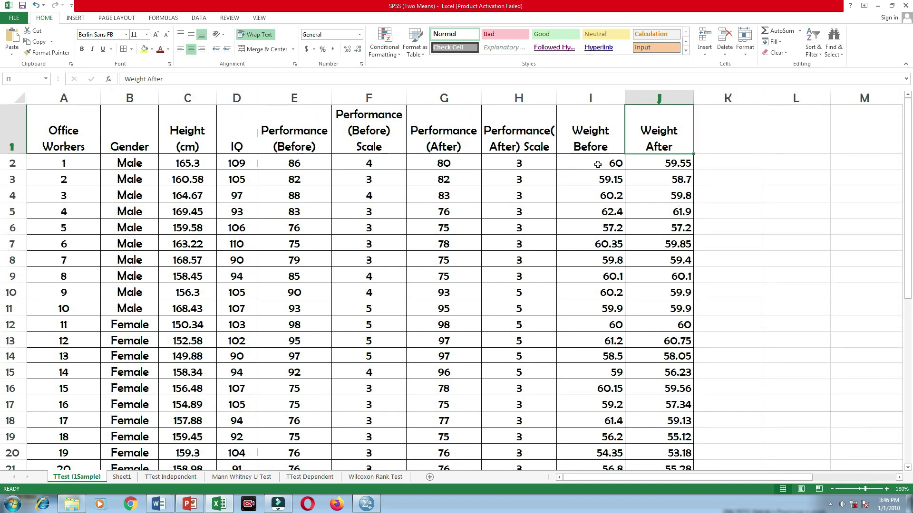
left_click(592, 143)
left_click(663, 144)
left_click(366, 504)
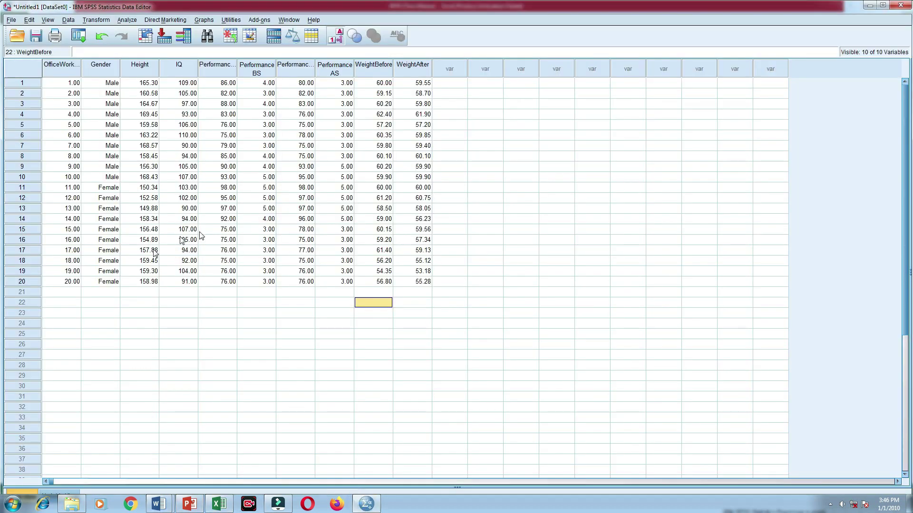
left_click(148, 323)
left_click(175, 293)
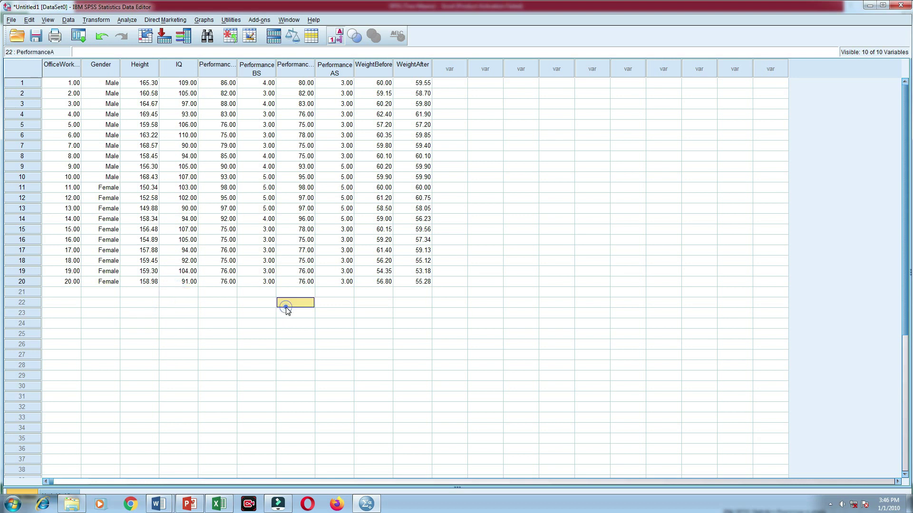
Switch to Word and set Ho to "There is no significant difference between the weight of the office workers before and after the intense training given to them.".
left_click(159, 504)
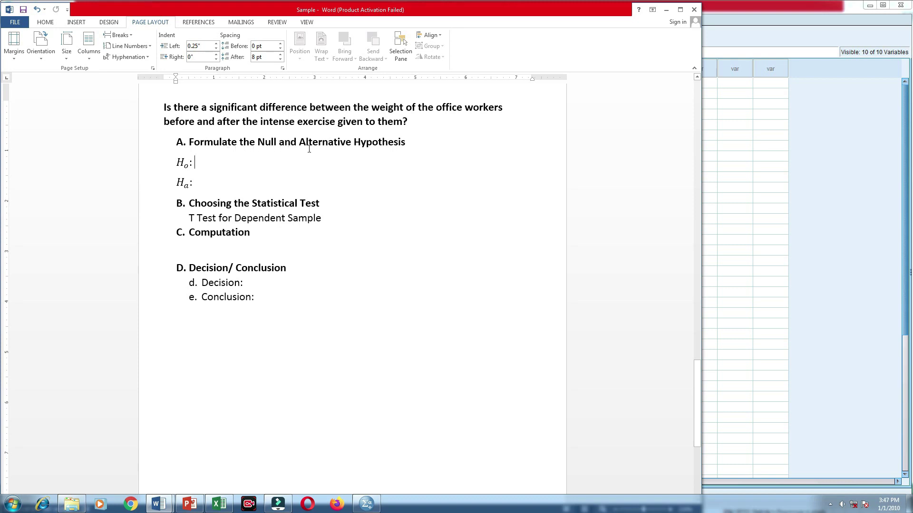
left_click(262, 163)
type("There is no significant difference between the weight of the office workers before and after the intense training given to them.")
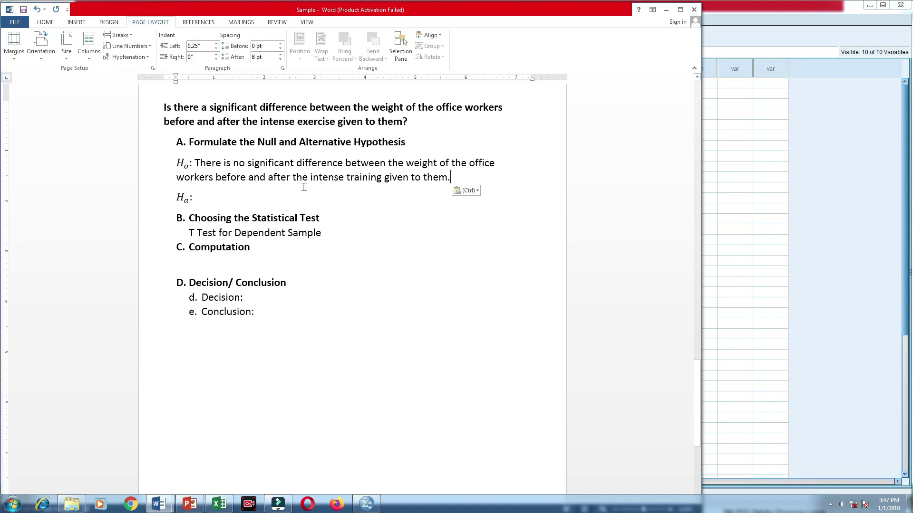
Fill in Ha with the same statement as Ho, reworded to begin "There is a significant difference between the weight of the office workers".
left_click(281, 200)
type("There is no significant difference between the weight of the office workers before and after the intense training given to them.")
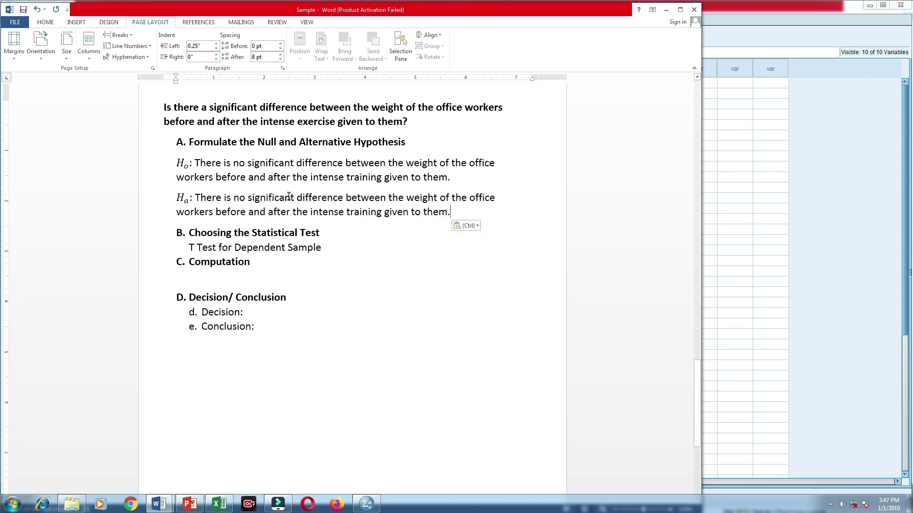
left_click(245, 197)
key("BackSpace")
key("BackSpace")
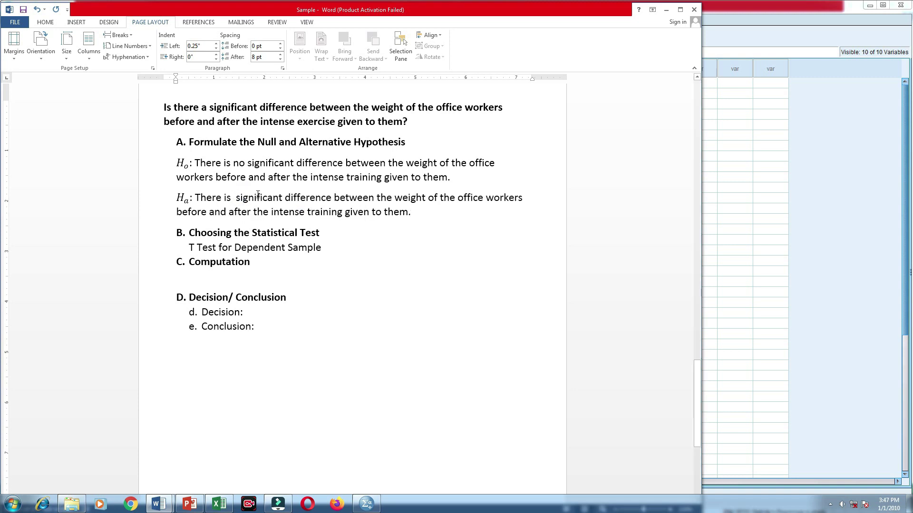
type("a")
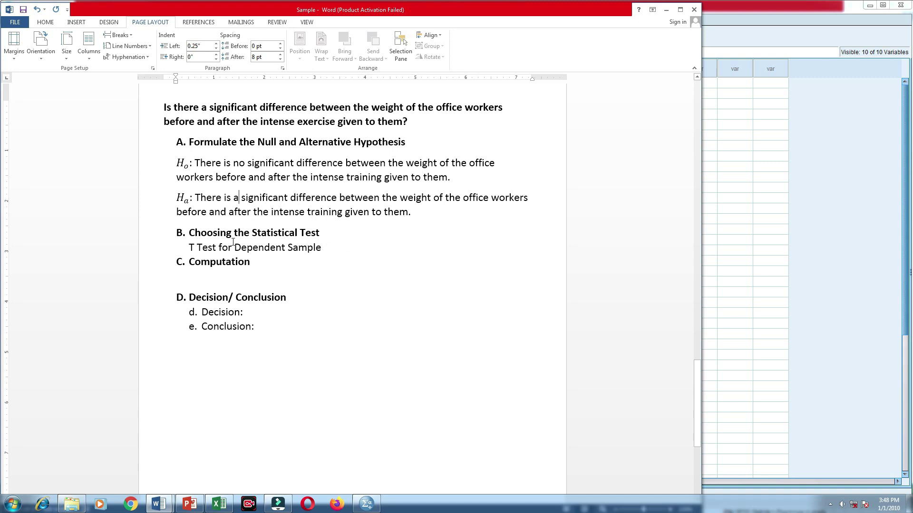
Switch to the SPSS Data Editor and look over the data of all 20 office workers, from OfficeWorkers through WeightAfter.
left_click(326, 248)
left_click(777, 190)
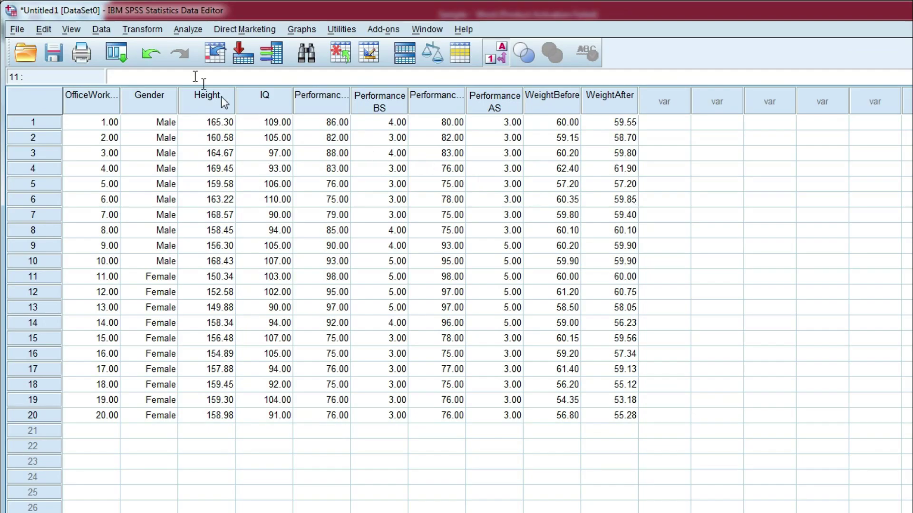
left_click(254, 216)
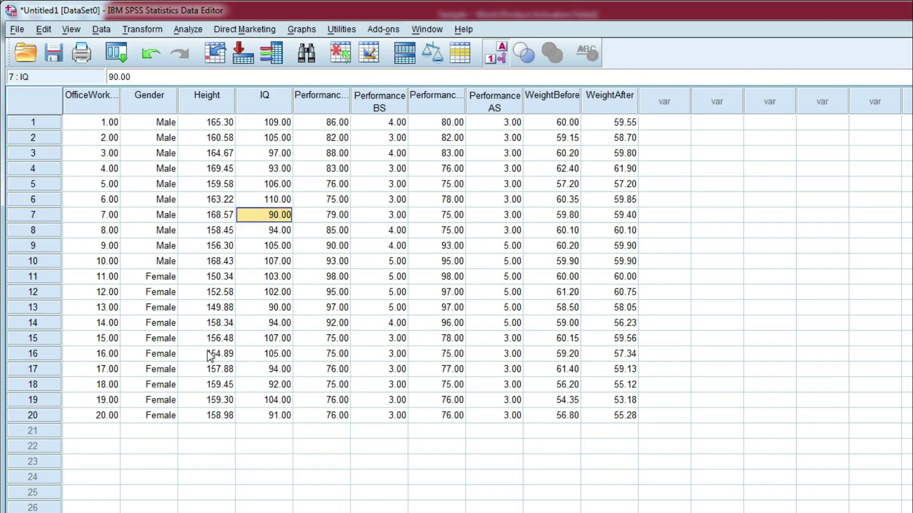
left_click_drag(88, 418, 607, 123)
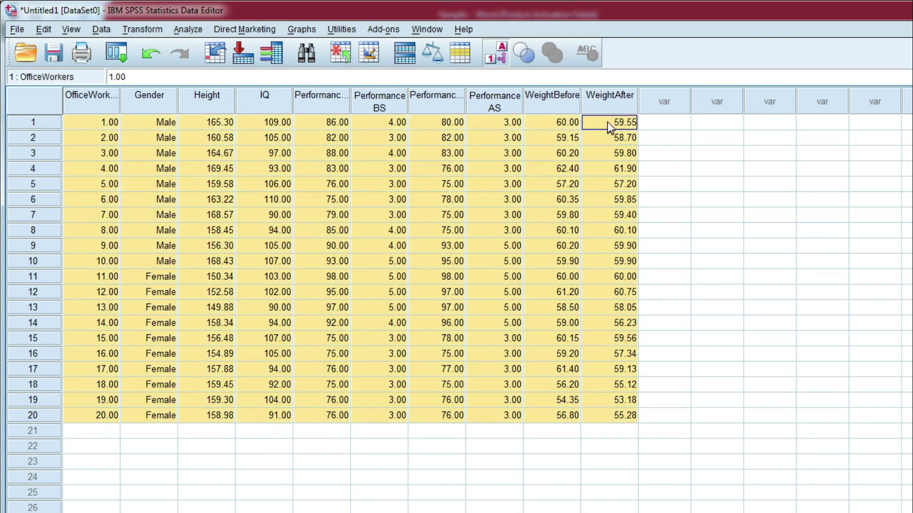
left_click(215, 476)
left_click(207, 467)
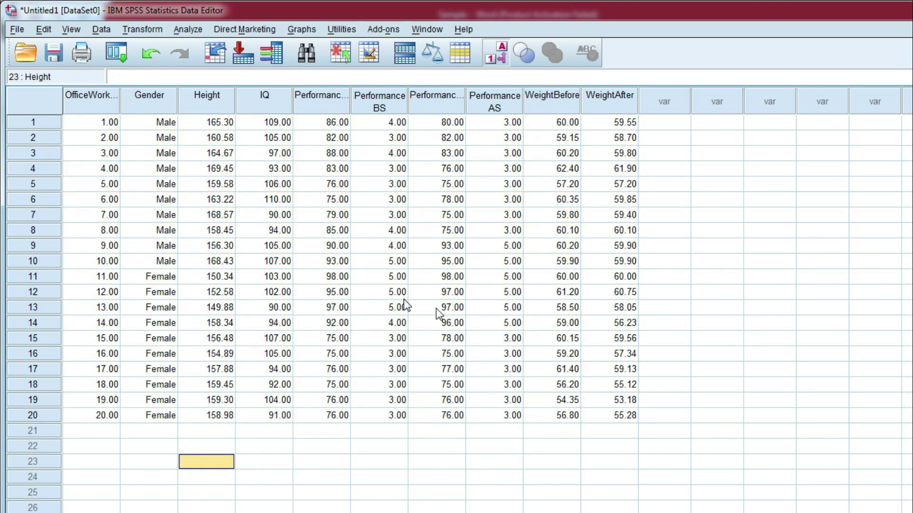
Open the Explore analysis and remove Weight Before and Weight After from the dependents and Office Workers from the factors.
left_click(195, 30)
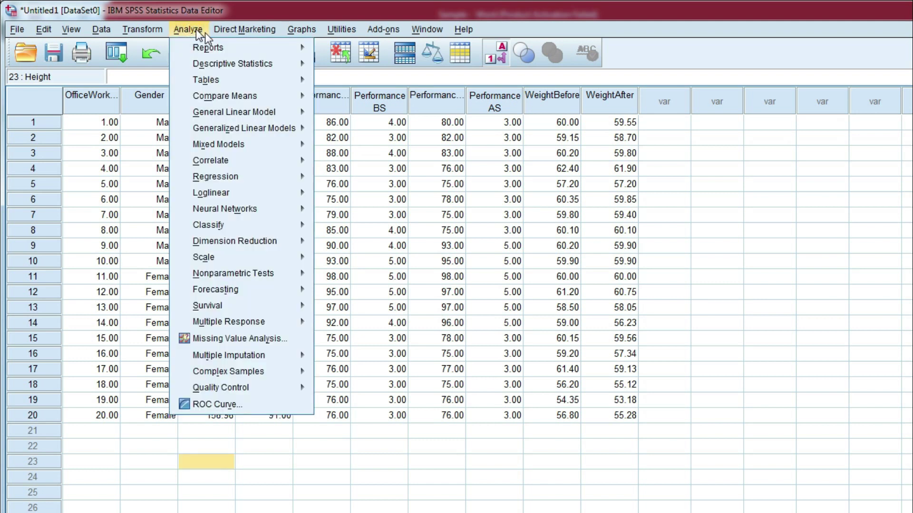
left_click(195, 33)
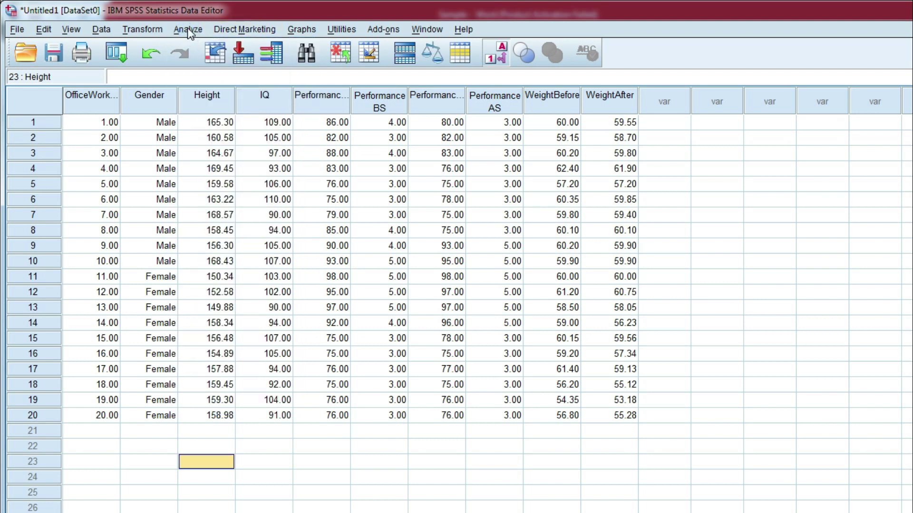
left_click(189, 30)
mouse_move(210, 62)
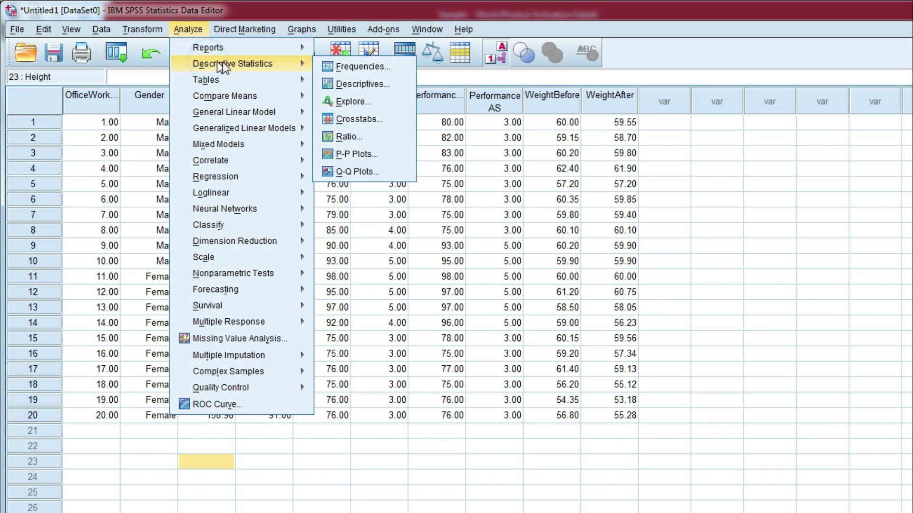
left_click(343, 102)
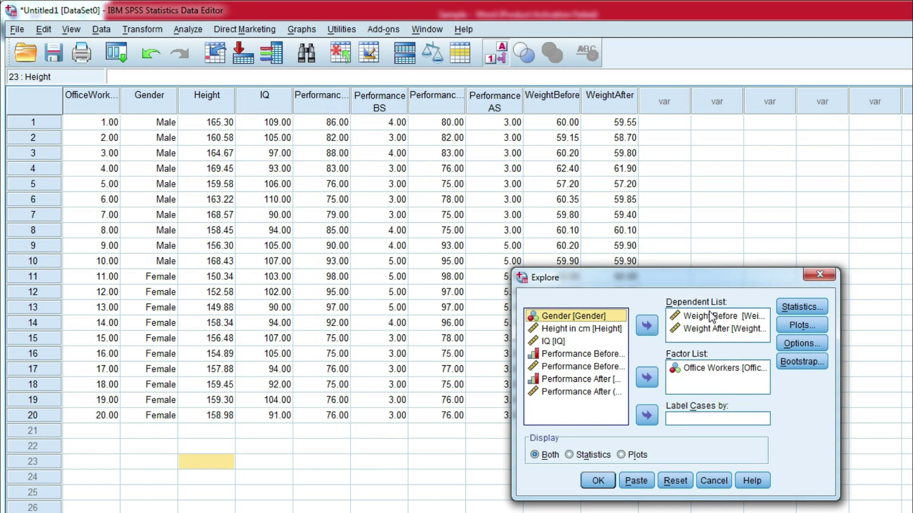
left_click(710, 316)
left_click(647, 325)
left_click(697, 317)
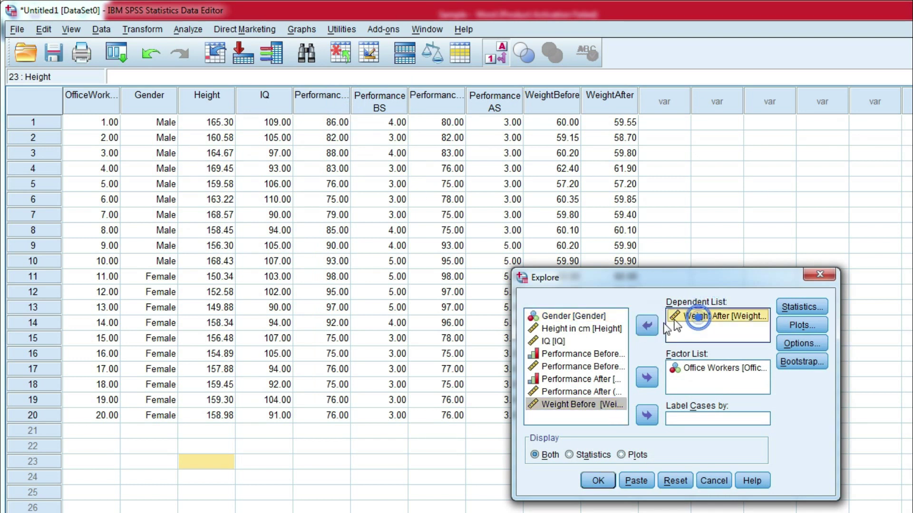
left_click(647, 325)
left_click(699, 368)
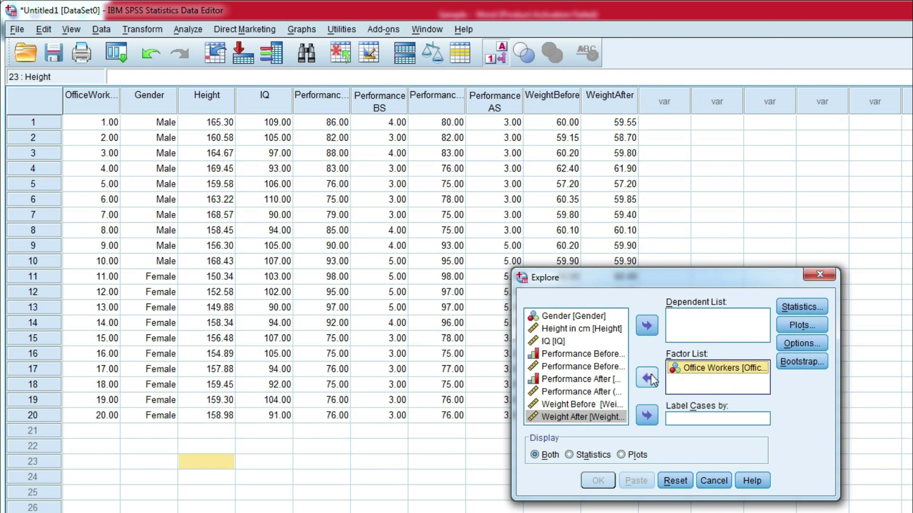
left_click(647, 378)
Assign Weight Before and Weight After as the dependent variables and Gender as the factor in Explore.
left_click(586, 416)
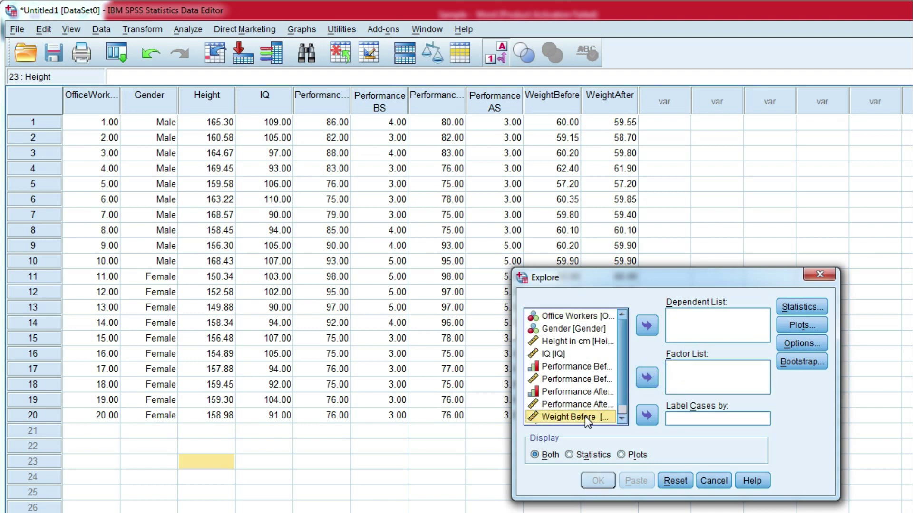
left_click(646, 326)
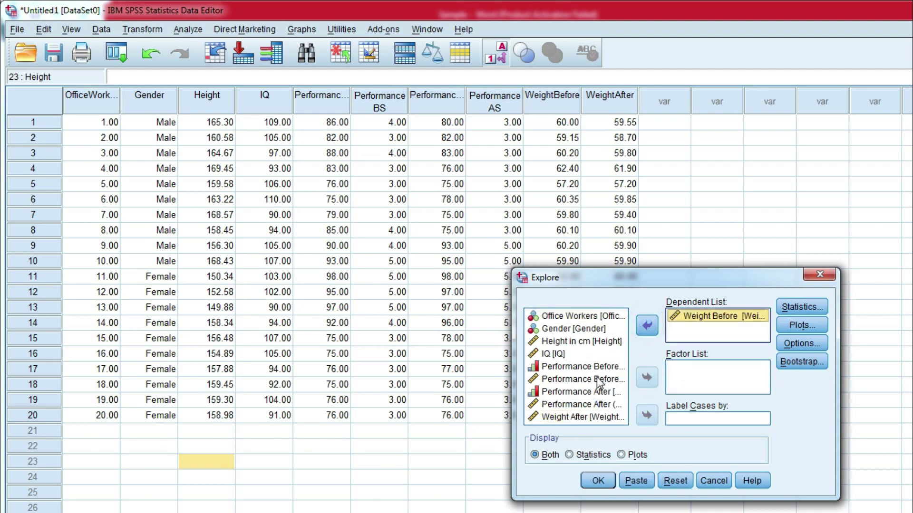
left_click(569, 417)
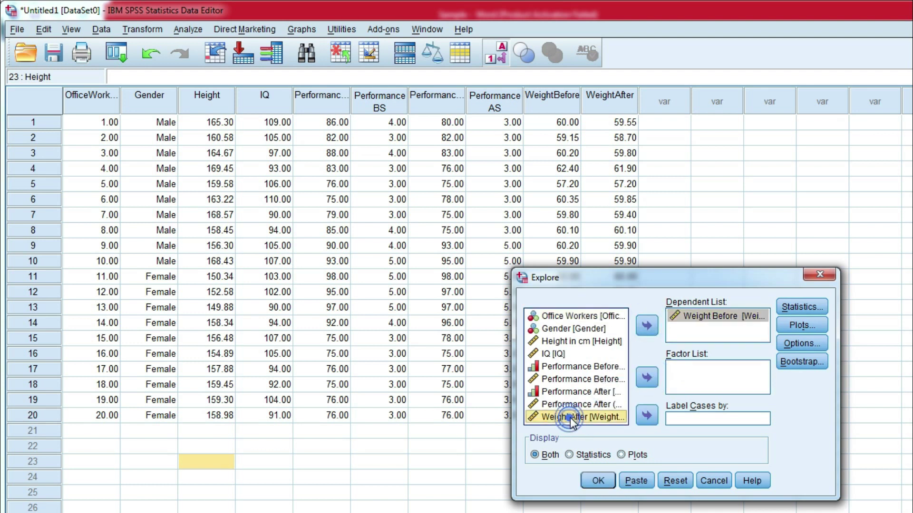
left_click(647, 327)
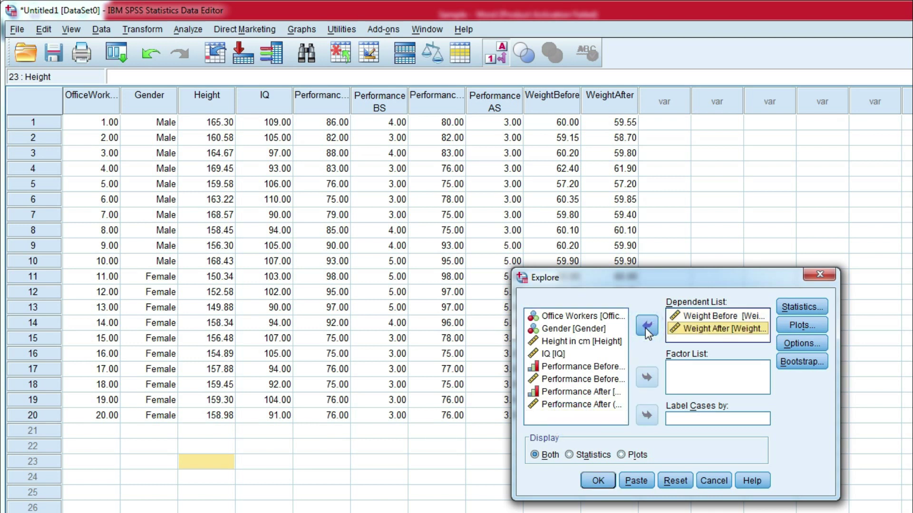
left_click(574, 328)
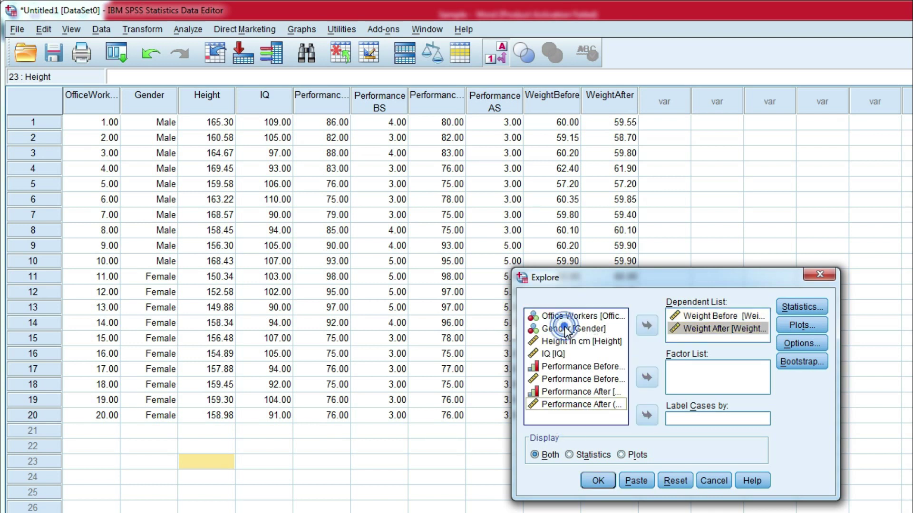
left_click(650, 379)
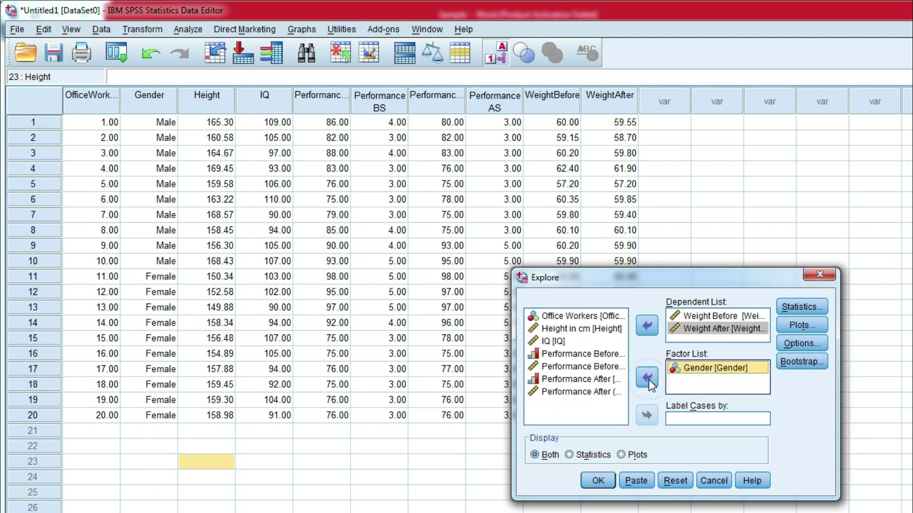
Run Explore with Descriptives at a 95% confidence interval, Histogram, and Normality plots with tests enabled.
left_click(800, 308)
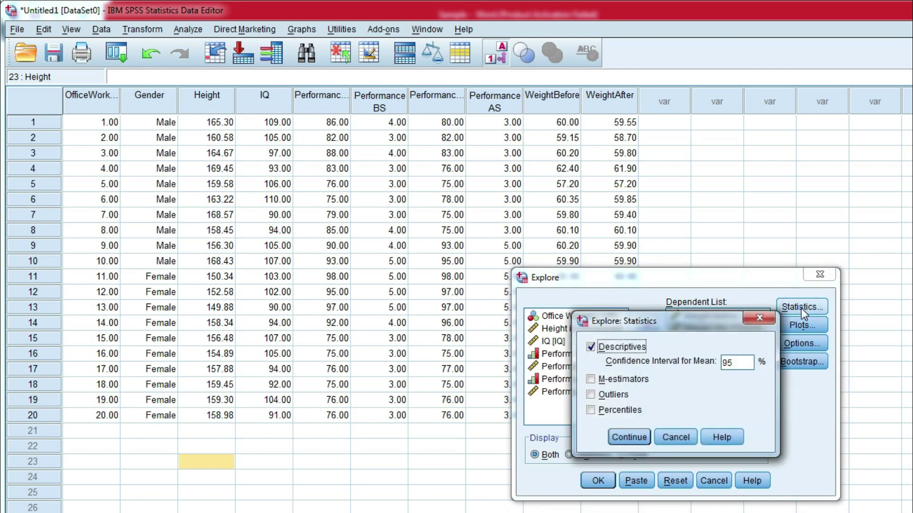
left_click(629, 437)
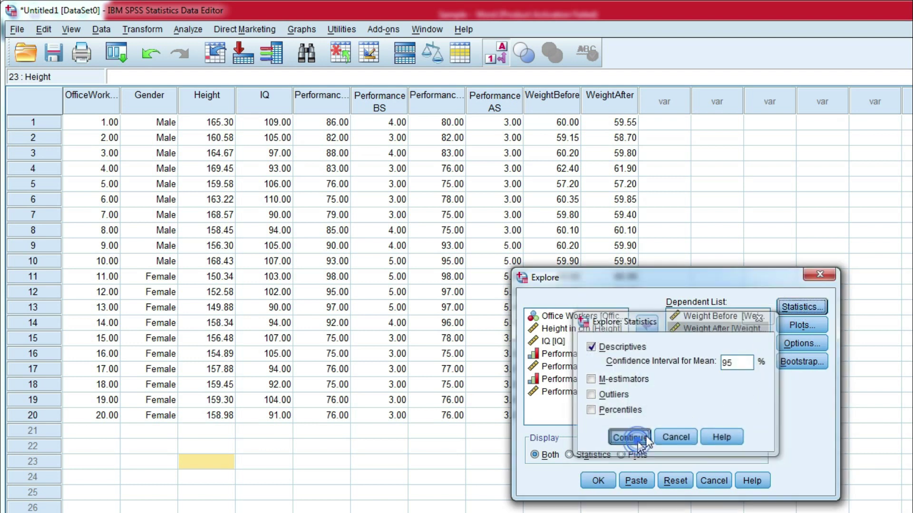
left_click(789, 326)
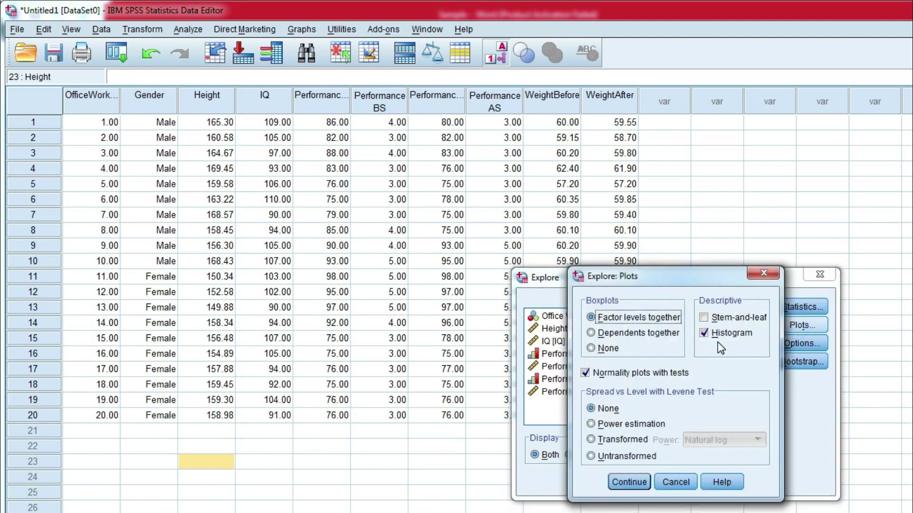
left_click(705, 334)
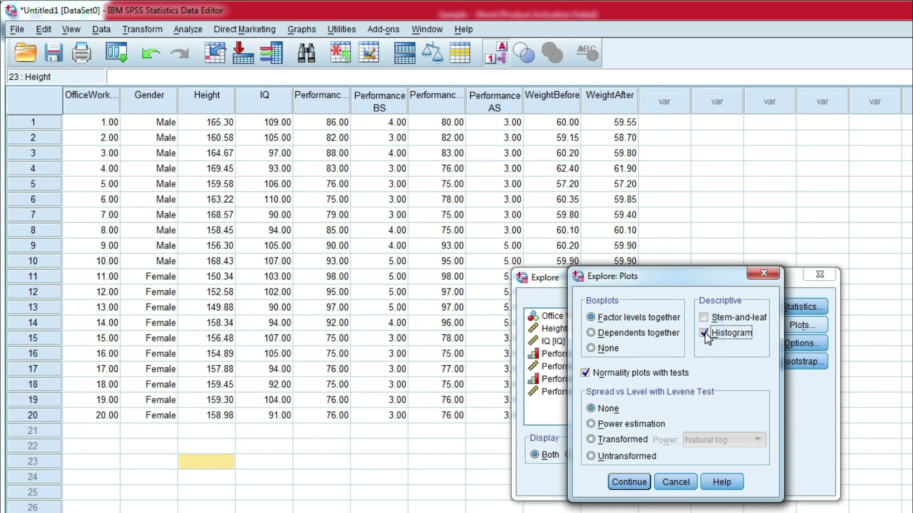
left_click(585, 375)
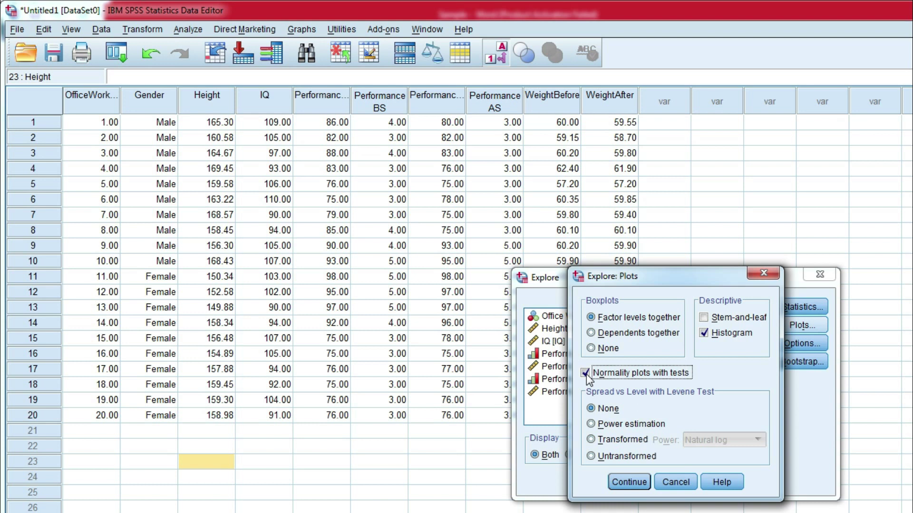
left_click(625, 484)
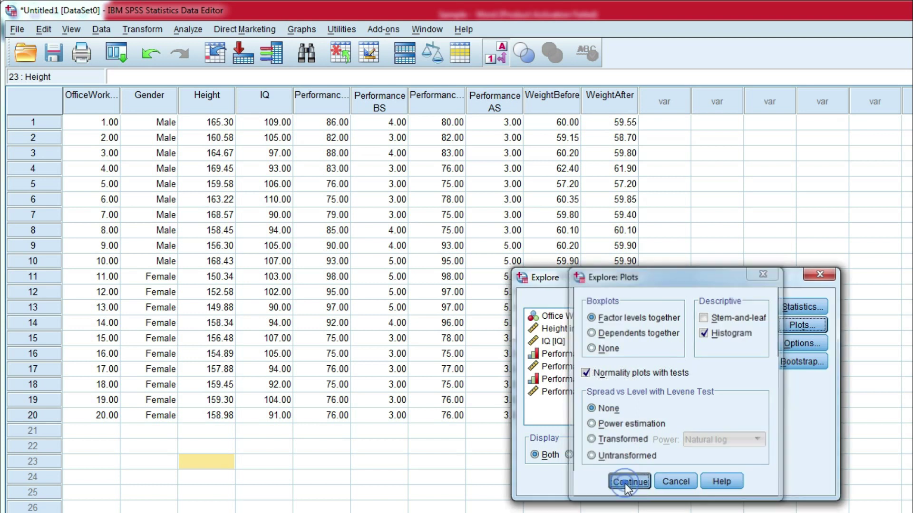
left_click(597, 483)
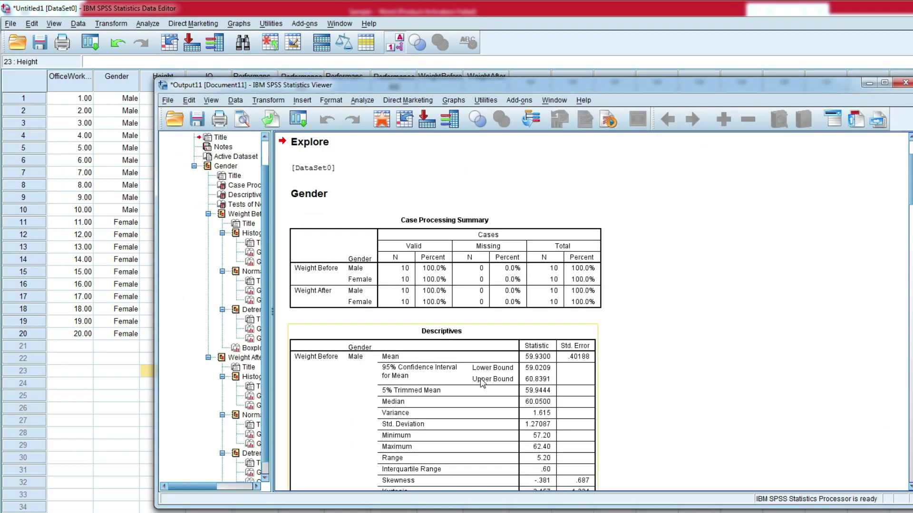
Examine the Shapiro-Wilk significance values for Weight Before and Weight After in the Tests of Normality output table.
left_click(654, 348)
scroll(655, 351, "down", 14)
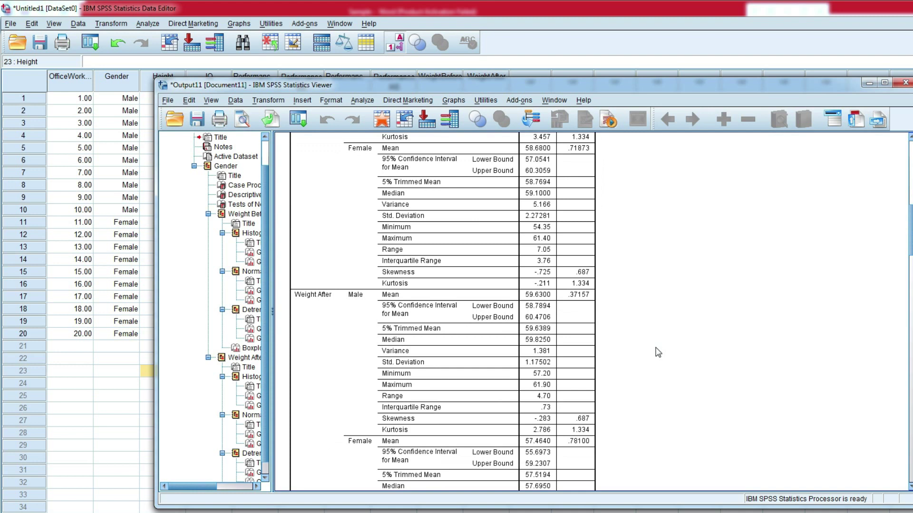
scroll(658, 353, "down", 2)
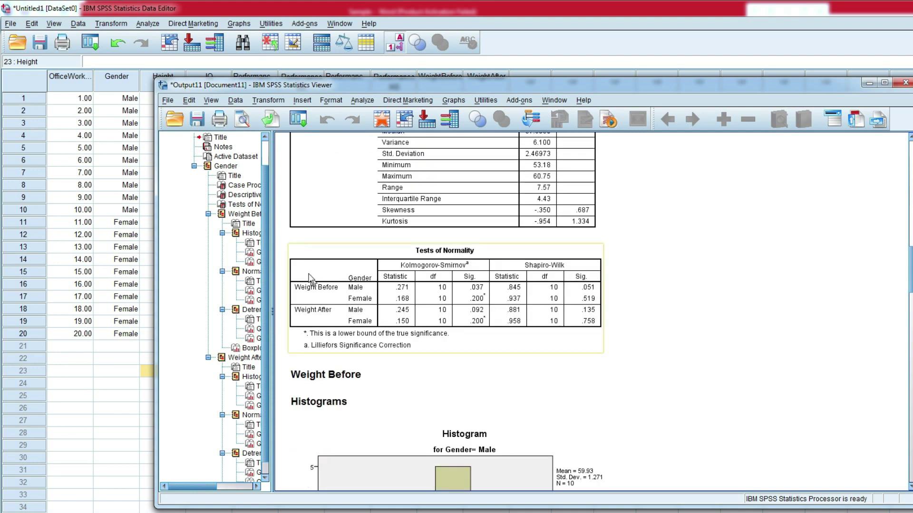
left_click(308, 243)
left_click(312, 246)
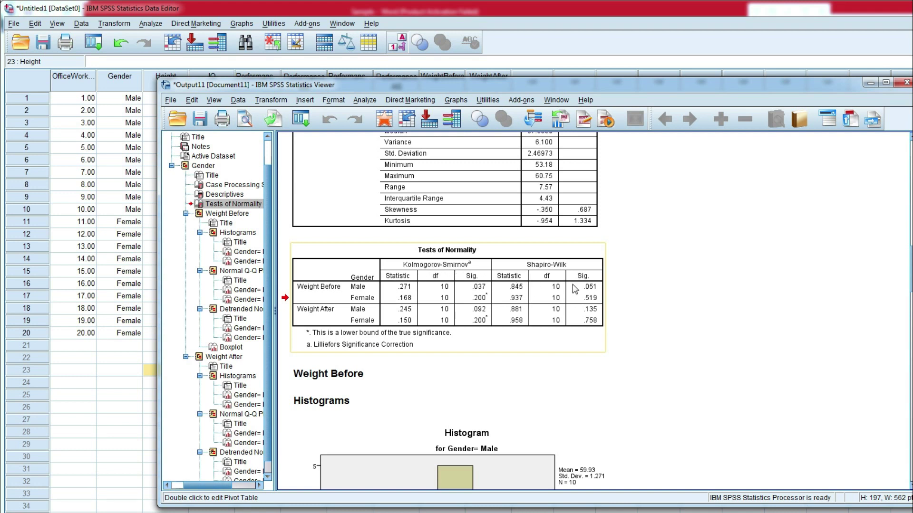
left_click(587, 280)
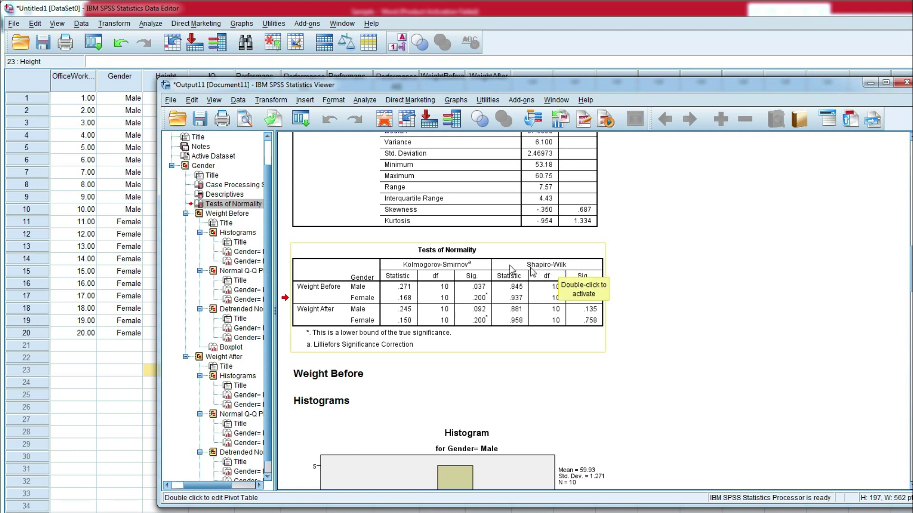
Compare the Kolmogorov-Smirnov and Shapiro-Wilk results for both genders in the Tests of Normality table.
left_click(452, 266)
left_click(532, 267)
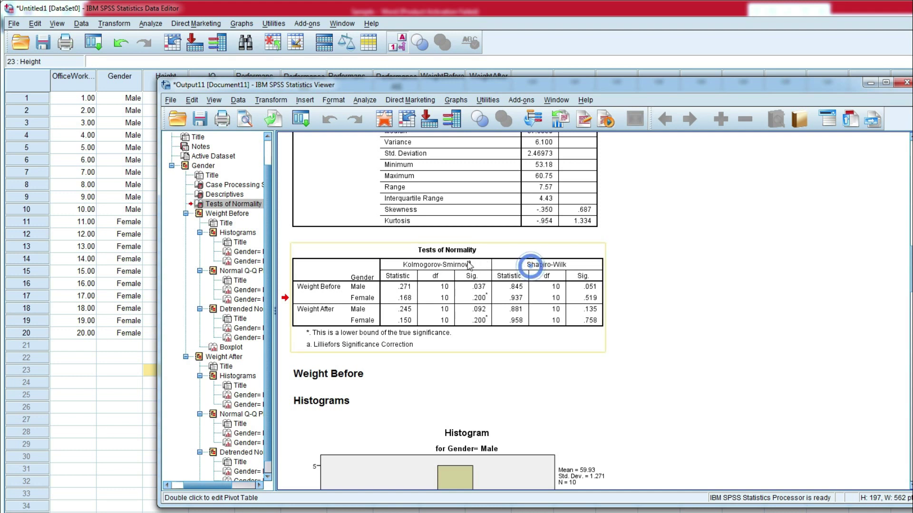
left_click(454, 263)
left_click(530, 260)
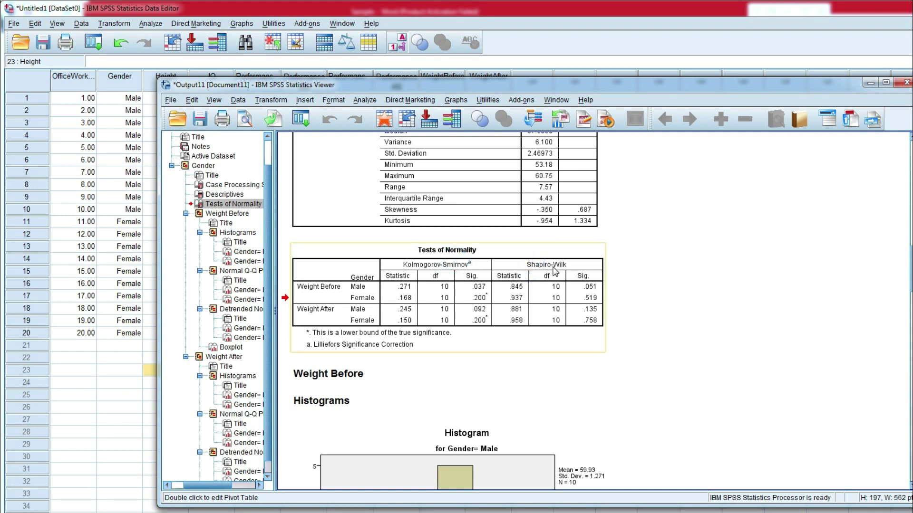
left_click(563, 334)
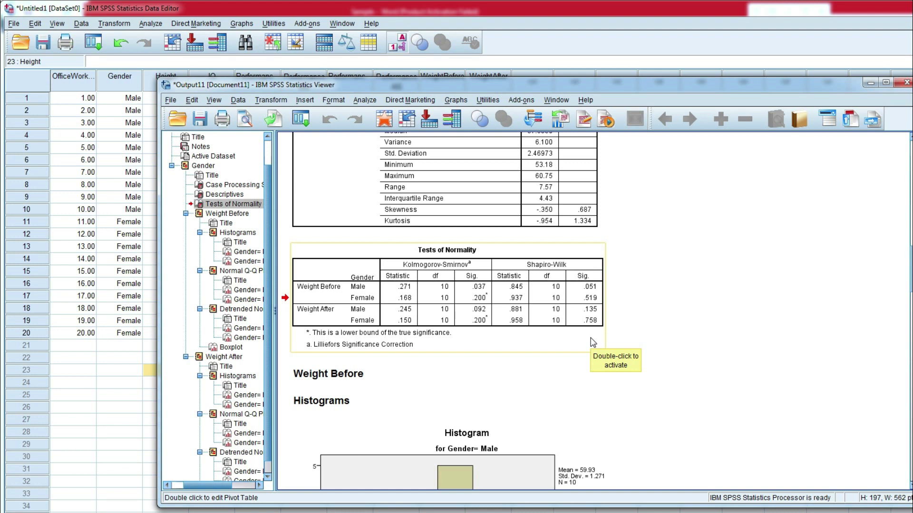
left_click(635, 304)
Review the Weight Before histograms and Normal Q-Q plots in the Explore output.
scroll(635, 304, "down", 8)
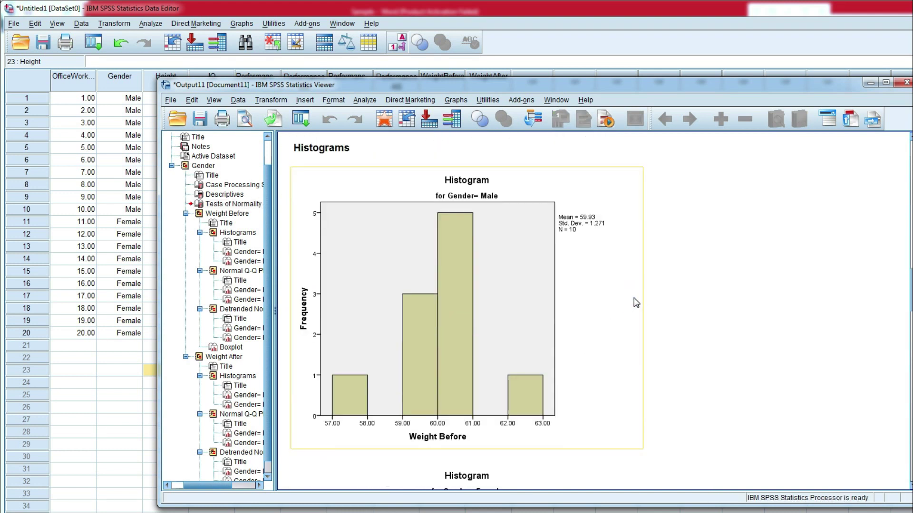
scroll(636, 303, "down", 10)
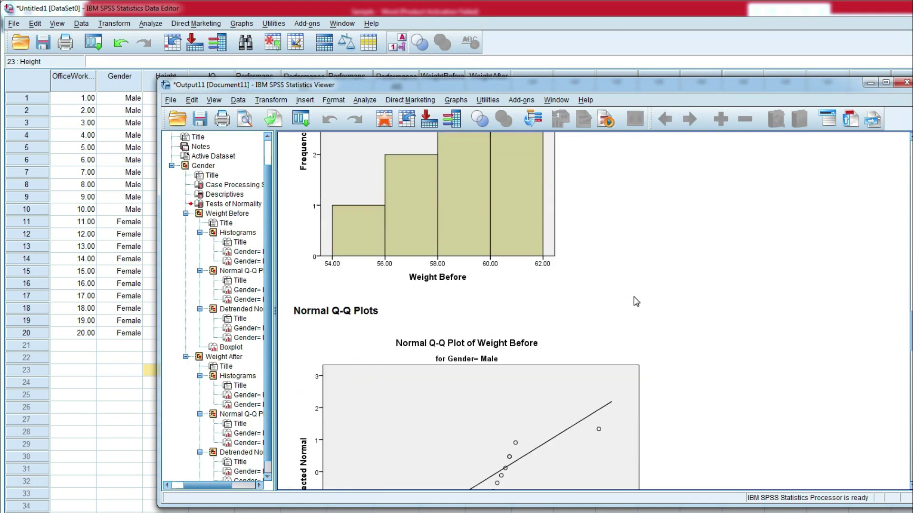
scroll(636, 301, "down", 5)
scroll(677, 321, "up", 15)
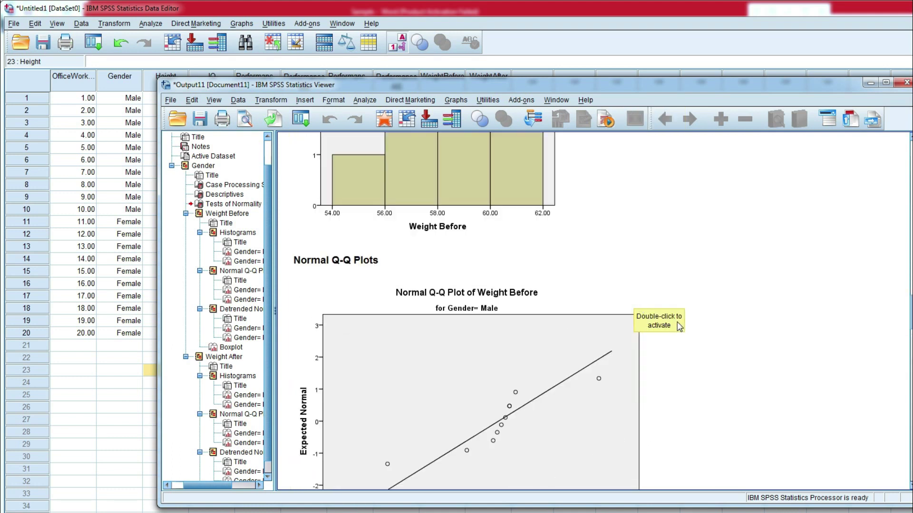
scroll(681, 318, "up", 5)
scroll(682, 317, "down", 8)
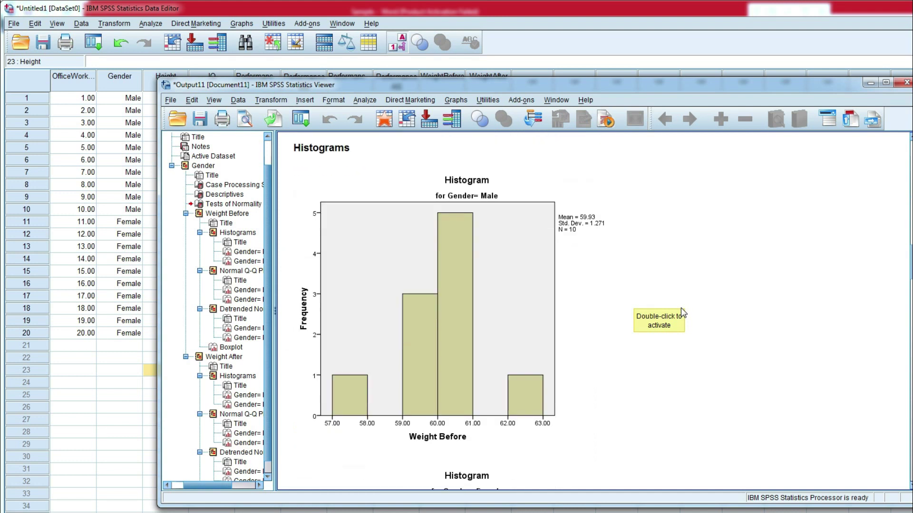
scroll(683, 314, "up", 4)
scroll(683, 314, "up", 3)
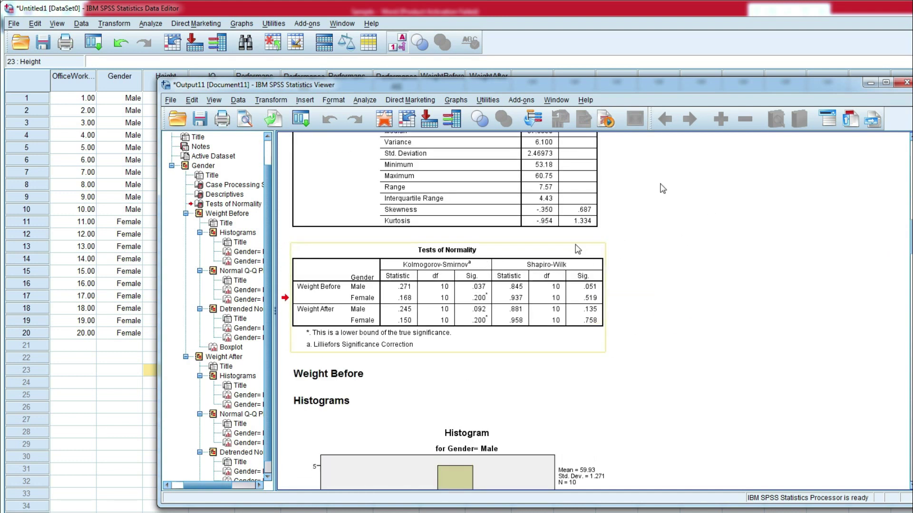
Close the normality output window and open the Paired-Samples T Test from the data set.
left_click(906, 85)
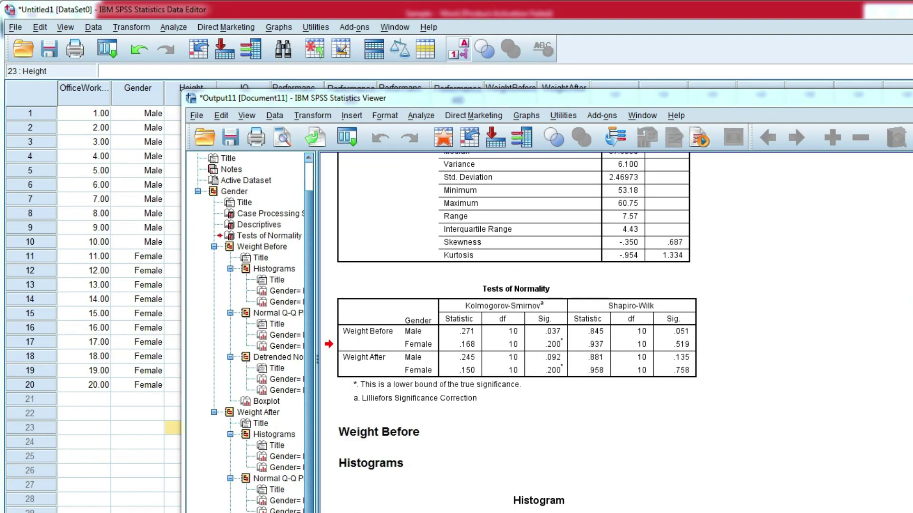
left_click(625, 368)
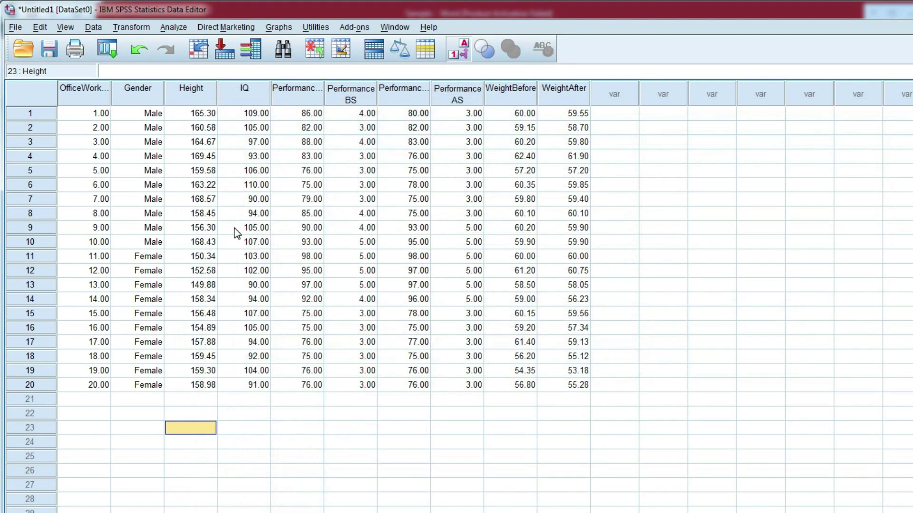
left_click(170, 30)
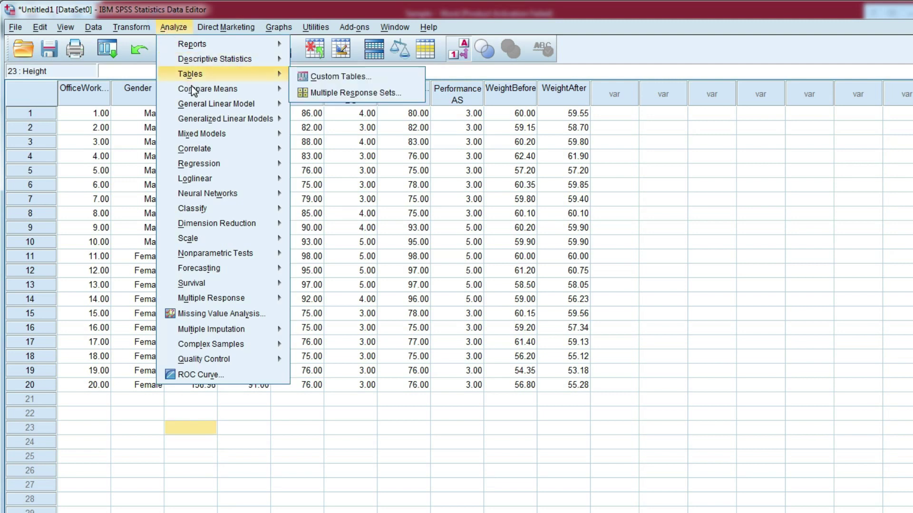
mouse_move(193, 88)
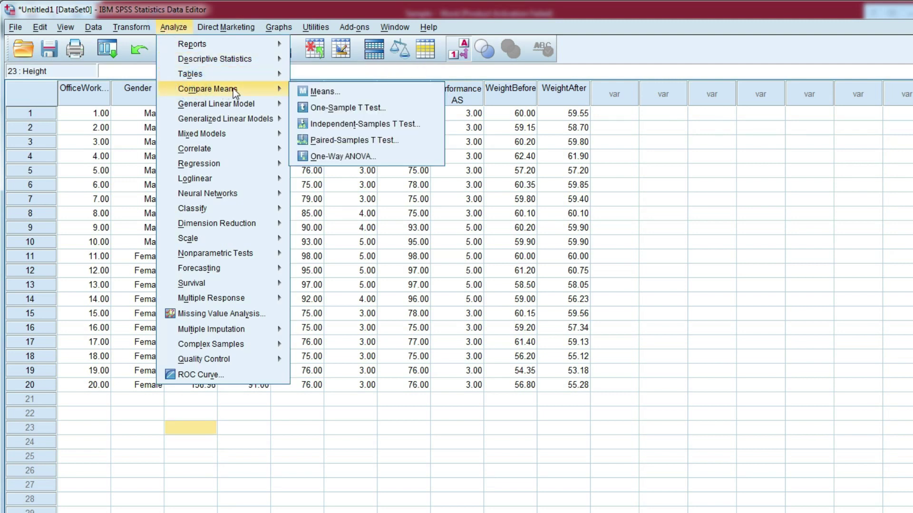
left_click(328, 144)
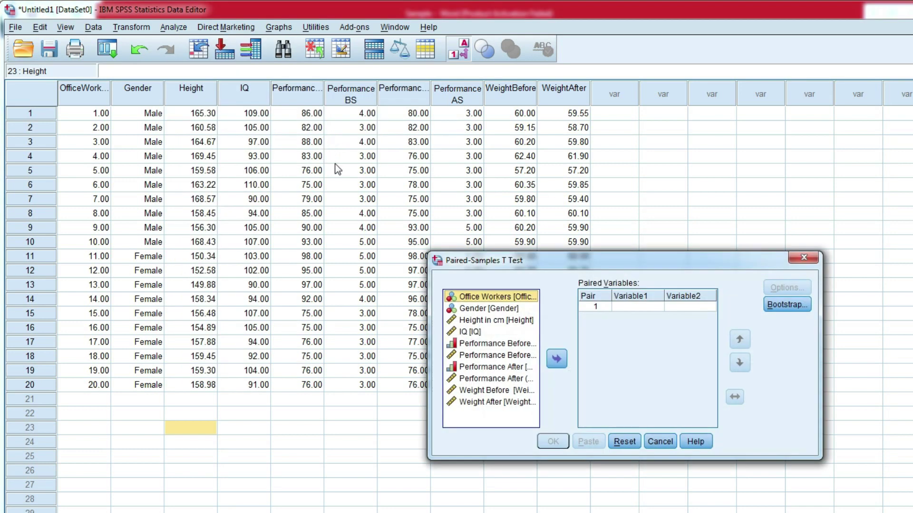
Pair Weight Before as Variable1 with Weight After as Variable2 in the Paired-Samples T Test.
left_click(488, 393)
left_click_drag(487, 394, 623, 301)
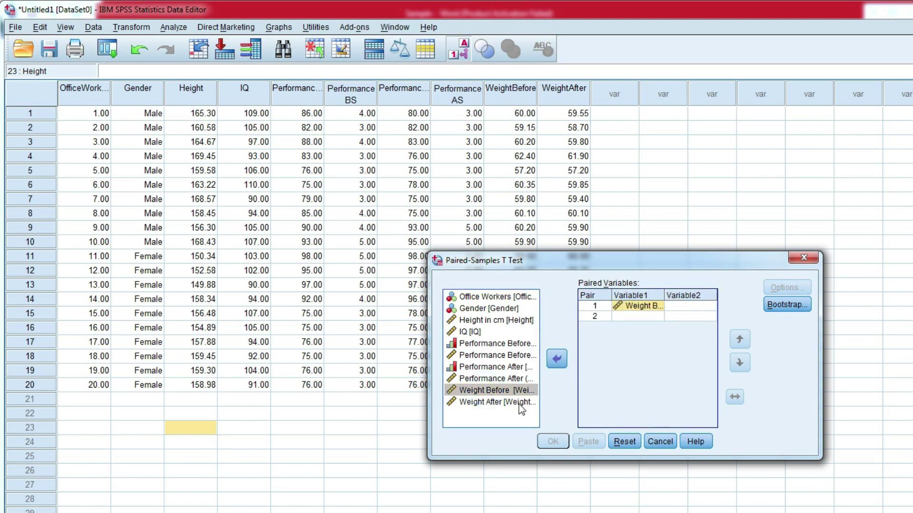
left_click_drag(483, 404, 675, 307)
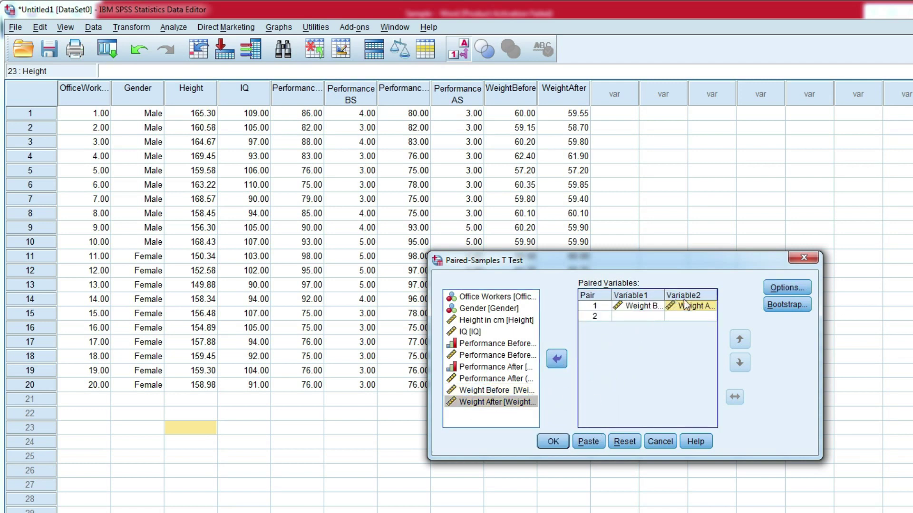
Run the paired test with a 95% confidence interval, excluding missing cases analysis by analysis.
left_click(782, 288)
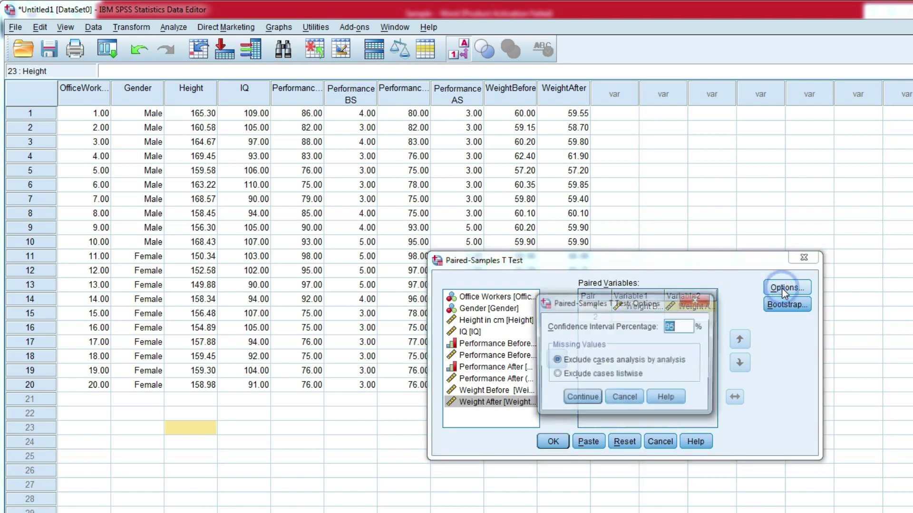
left_click(678, 327)
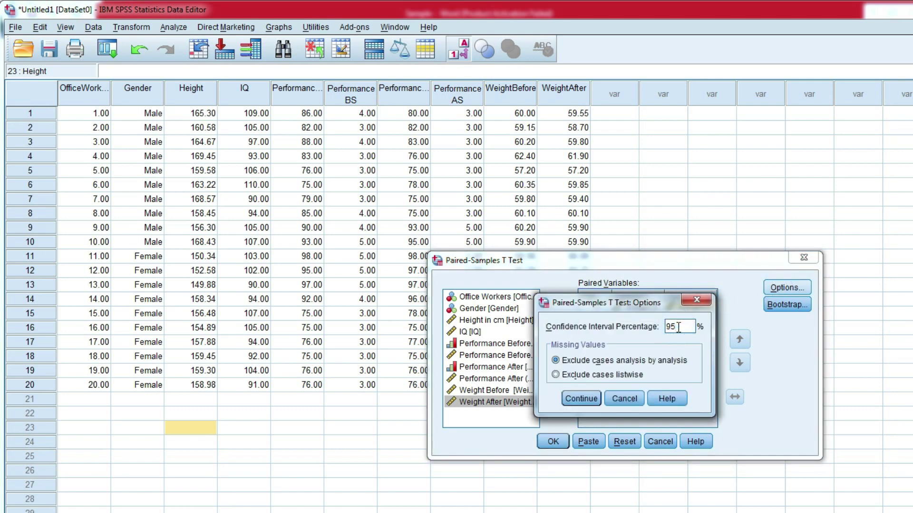
left_click(581, 400)
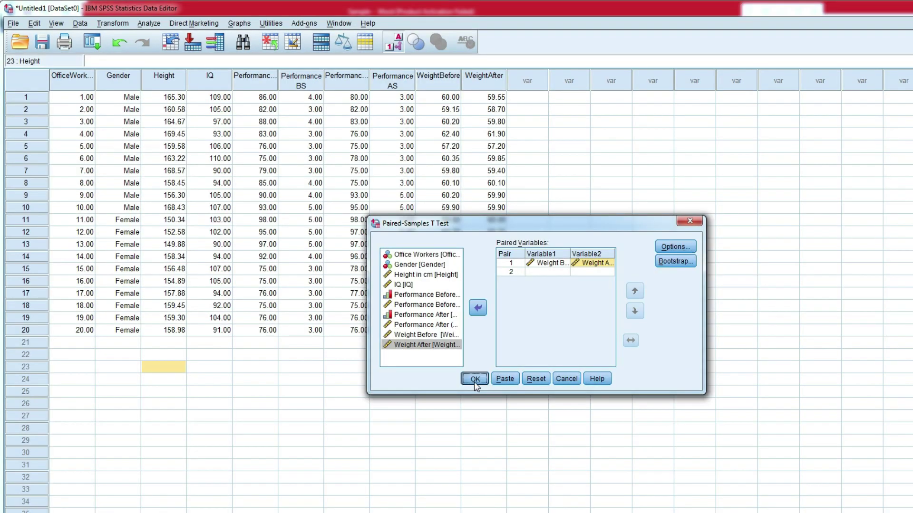
left_click(553, 442)
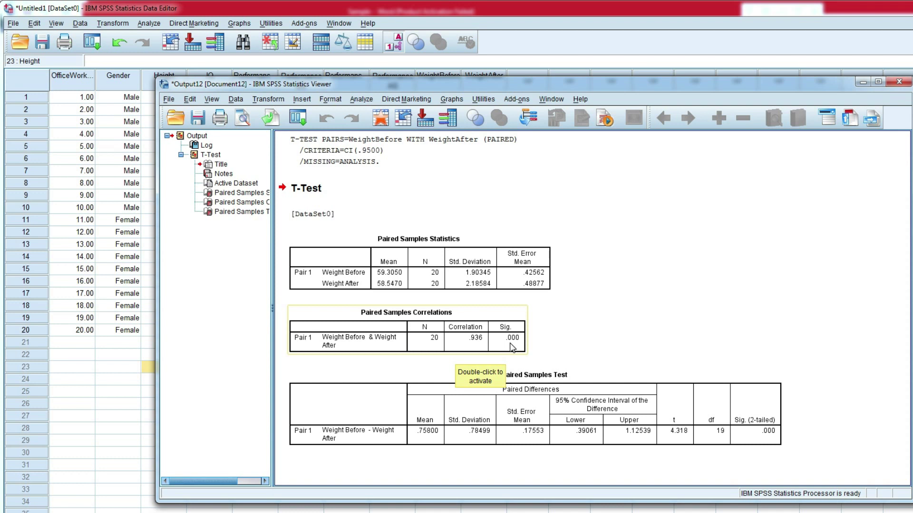
Copy the Paired Samples Test table from the output into the Word document below "T Test for Dependent Sample".
left_click(542, 372)
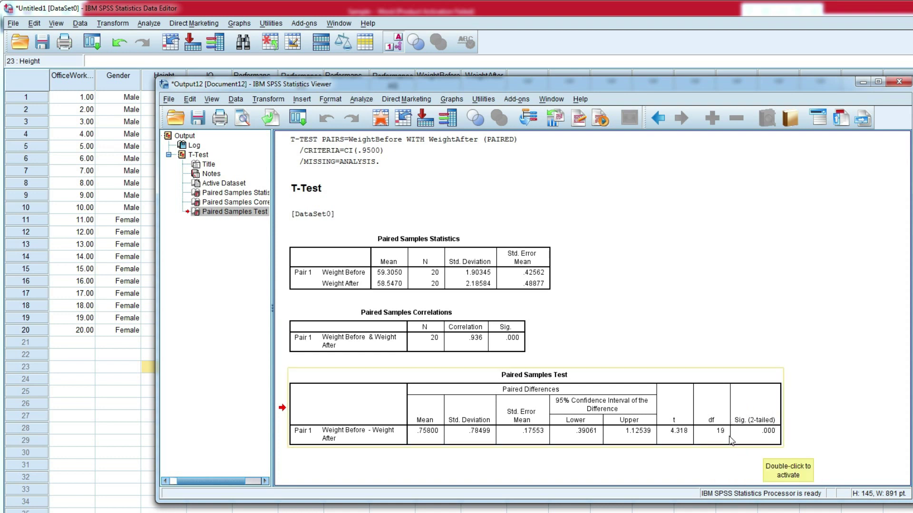
left_click(774, 444)
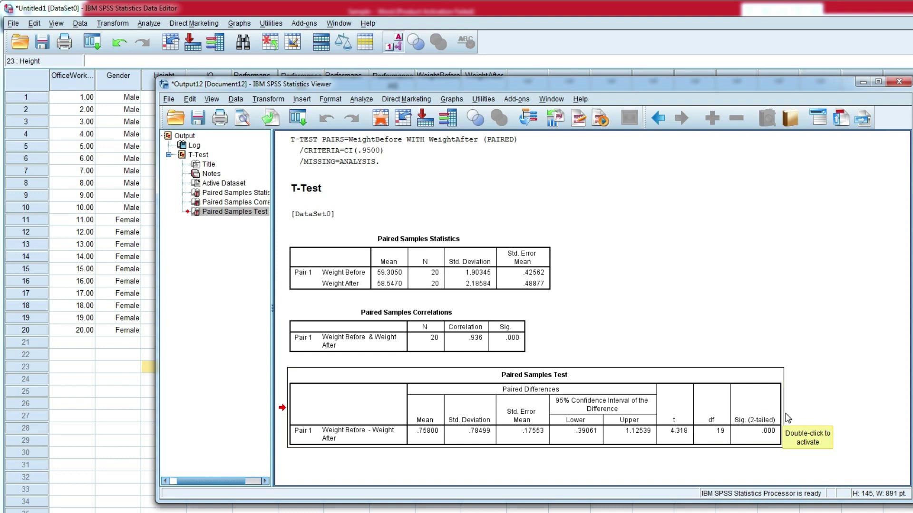
left_click(577, 372)
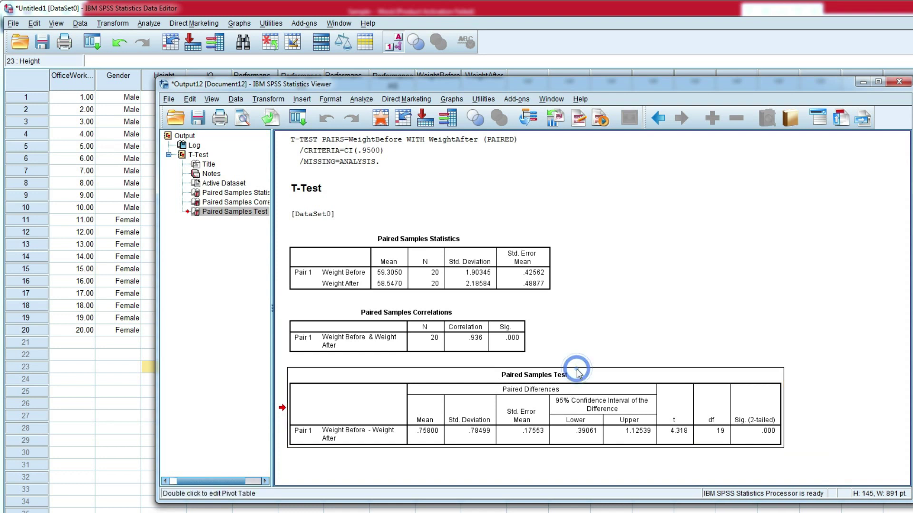
left_click(577, 374)
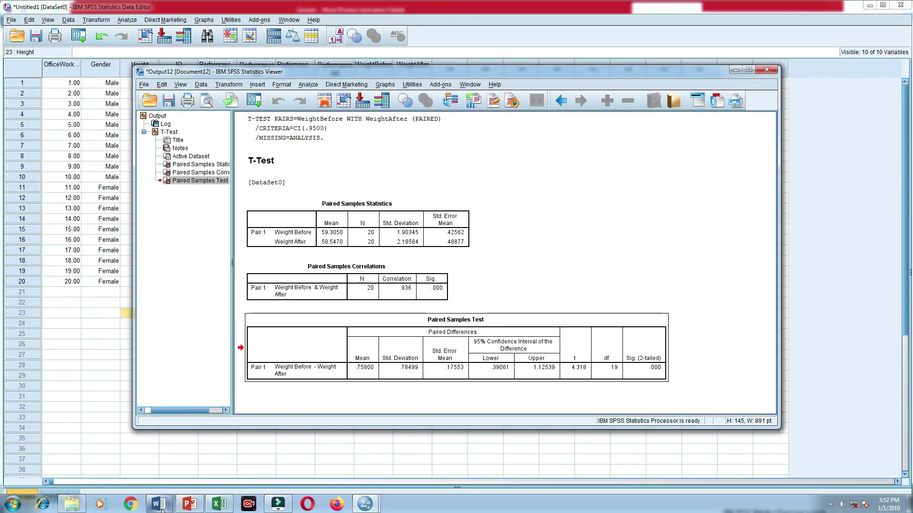
mouse_move(158, 494)
left_click(123, 471)
left_click(195, 276)
left_click(194, 275)
key("ctrl+v")
left_click(267, 378)
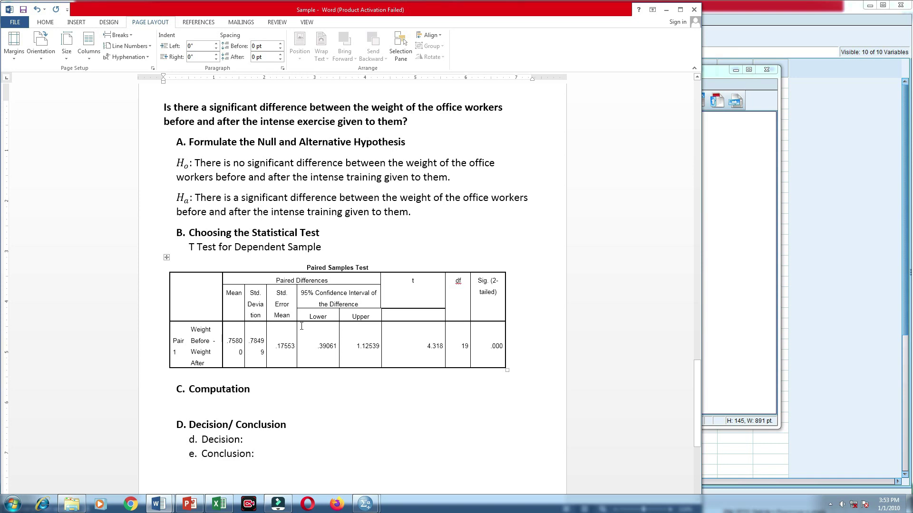
Inspect the Sig. (2-tailed) value of the Paired Samples Test in SPSS, close its pivot table and return to Word.
left_click(749, 276)
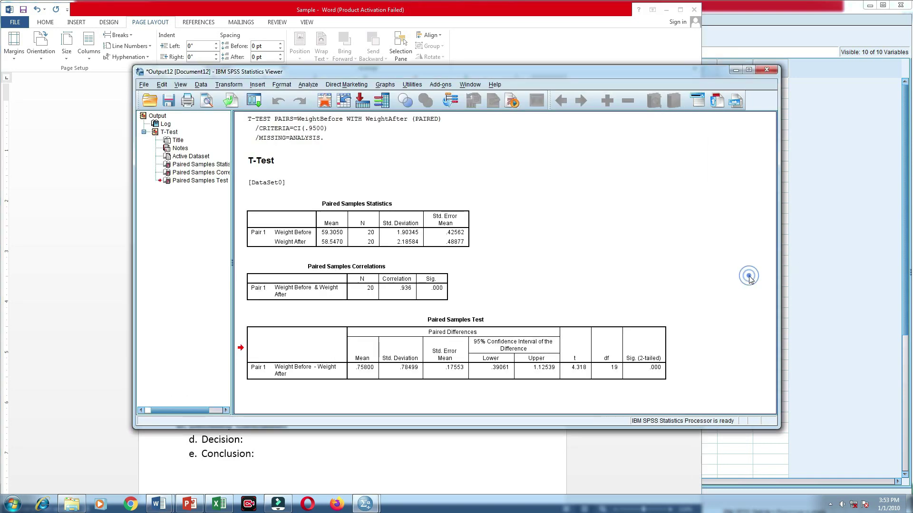
left_click(658, 376)
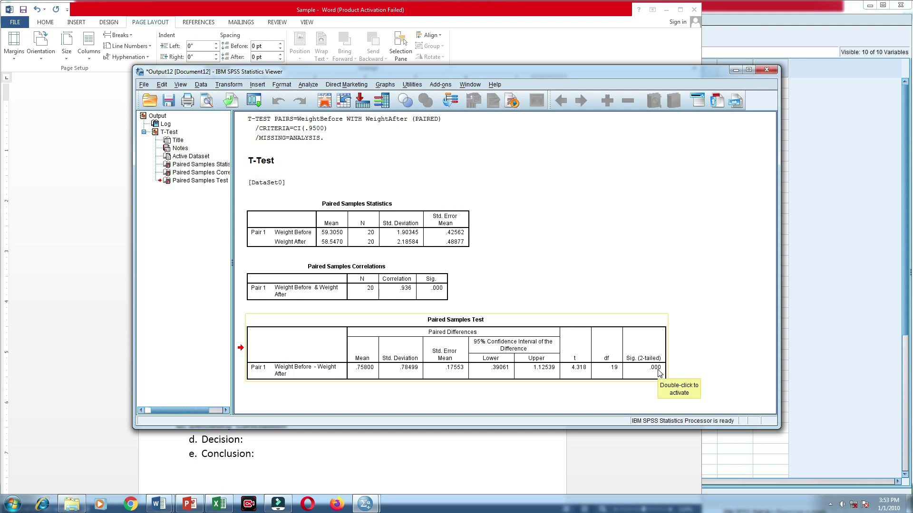
double_click(659, 373)
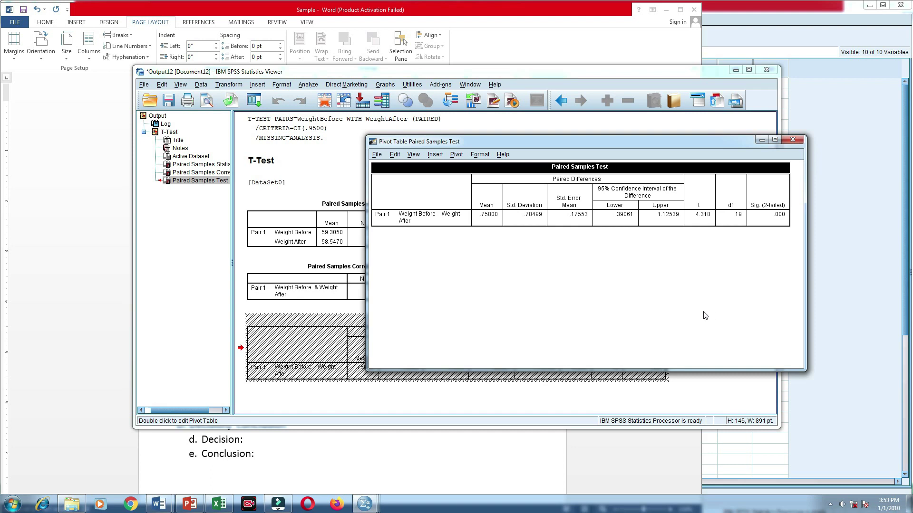
left_click(784, 220)
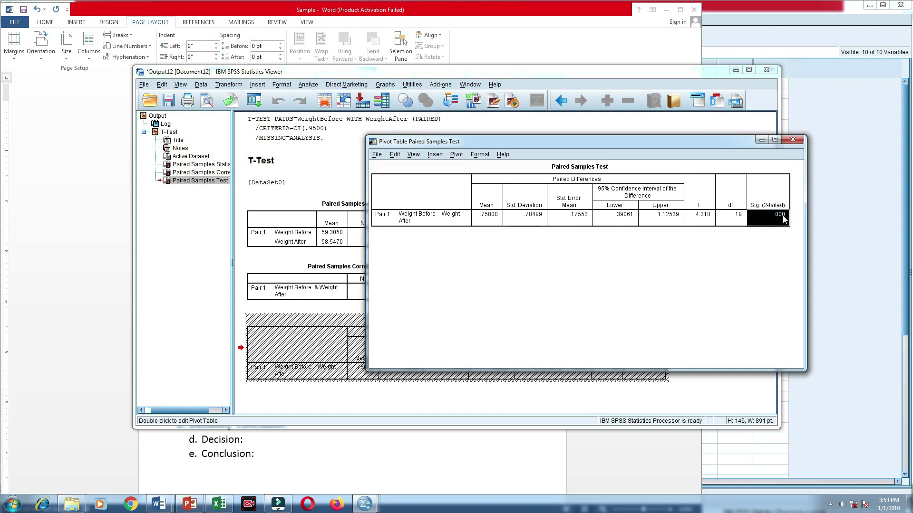
left_click(768, 244)
left_click(792, 143)
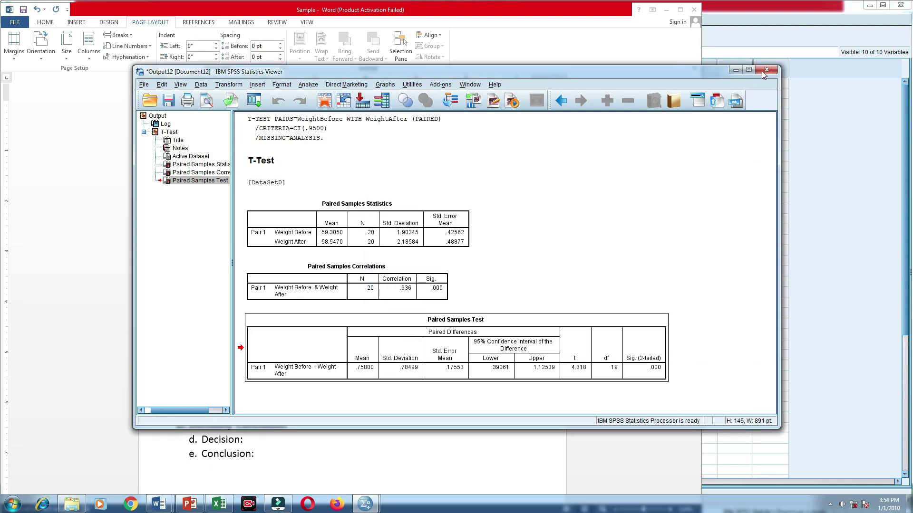
left_click(394, 51)
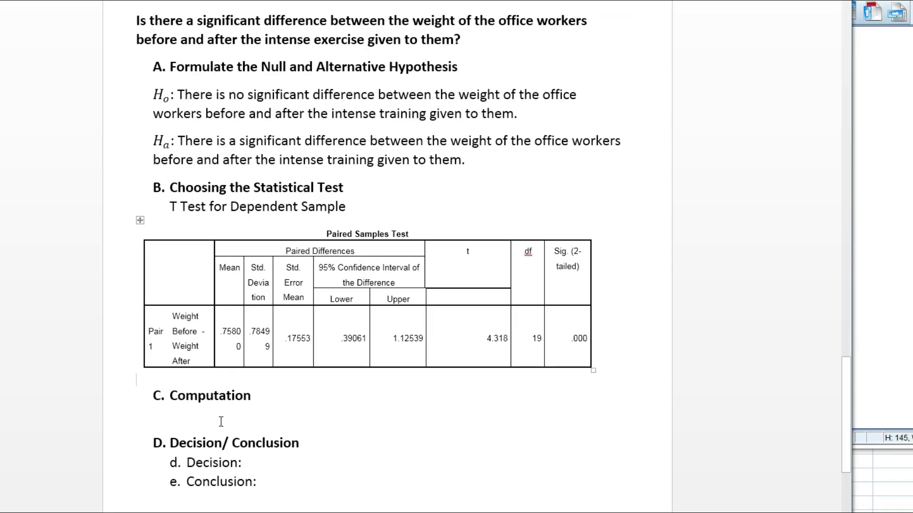
Move the Paired Samples Test table under "C. Computation" and remove the blank line after "T Test for Dependent Sample".
left_click(139, 220)
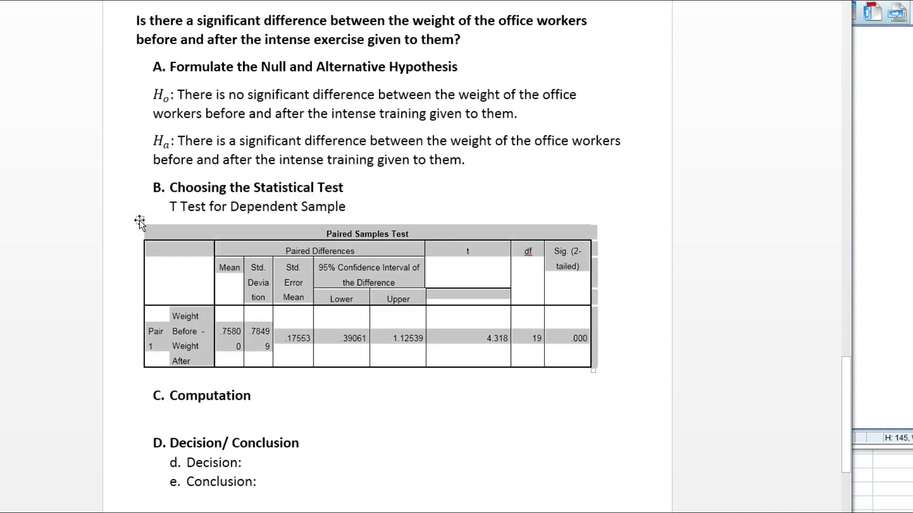
right_click(139, 221)
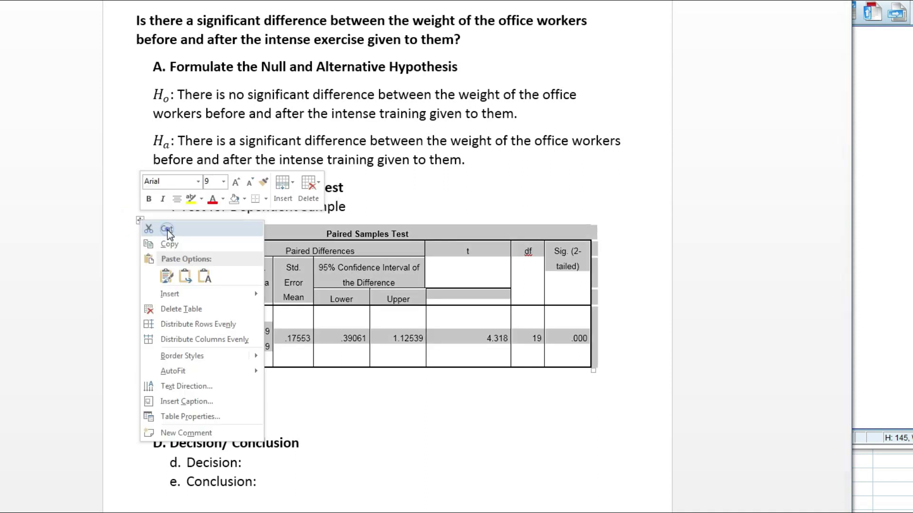
left_click(168, 232)
left_click(185, 277)
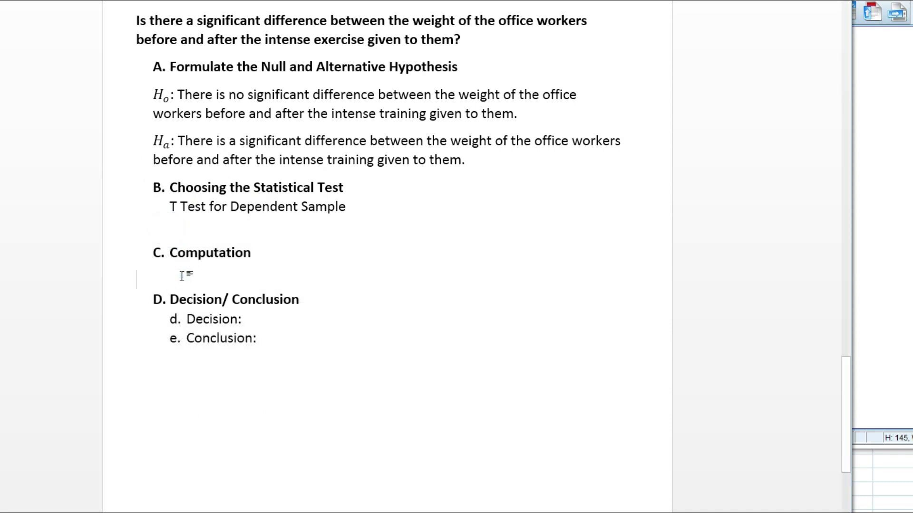
key("ctrl+v")
left_click(164, 233)
key("BackSpace")
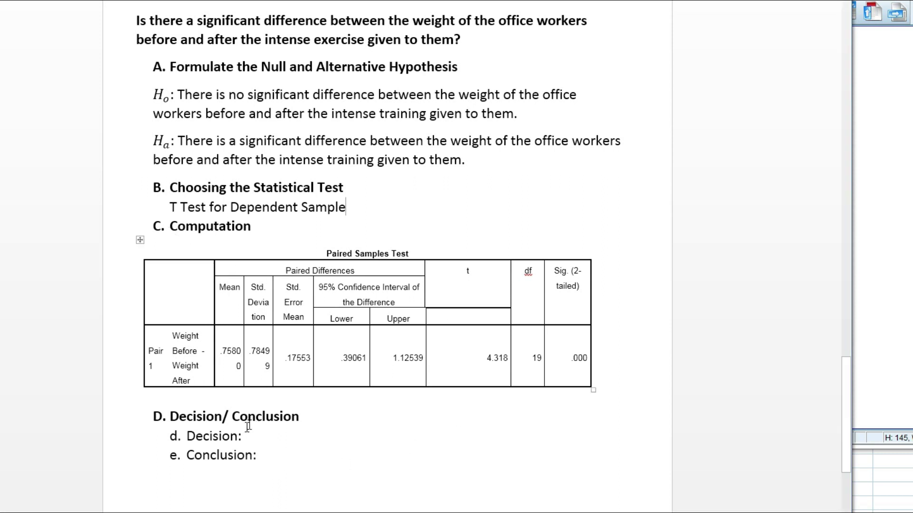
Begin the Decision entry under "D. Decision/ Conclusion" with "Since the computed p-value".
left_click(256, 438)
type("Si")
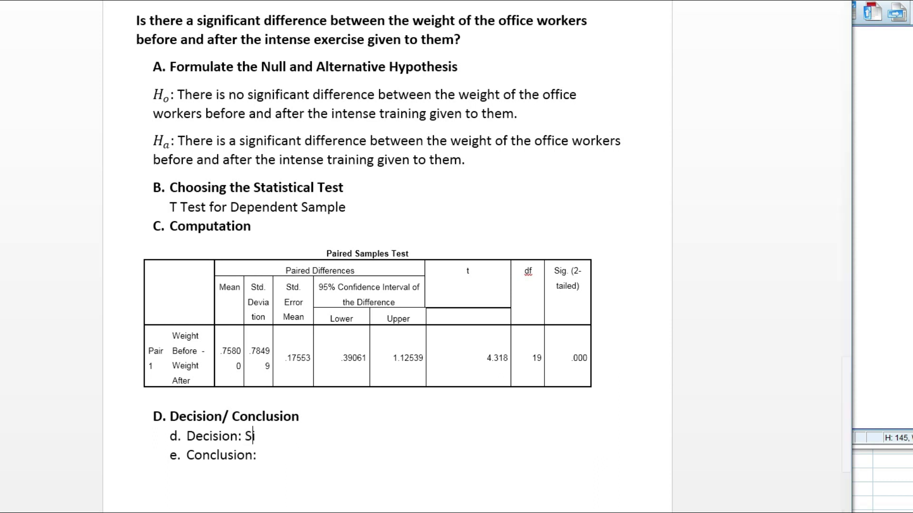
type("nce the com")
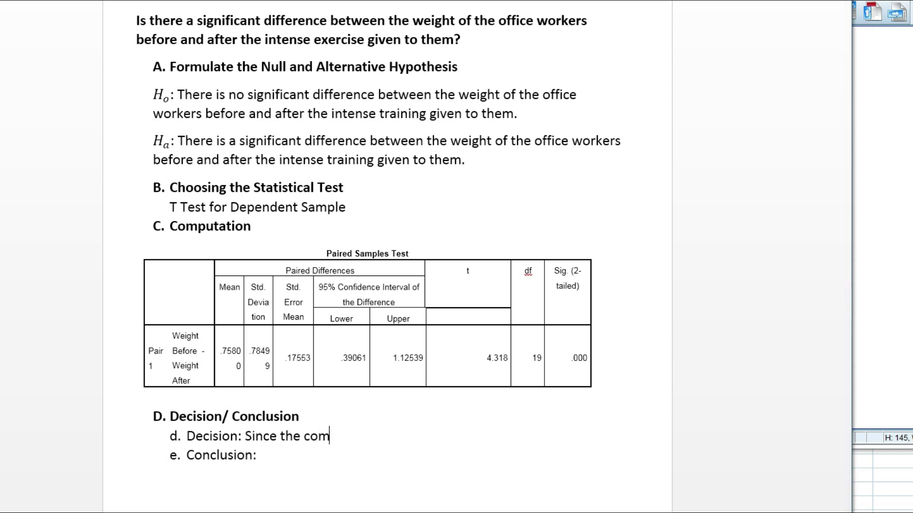
type("puted p-valu")
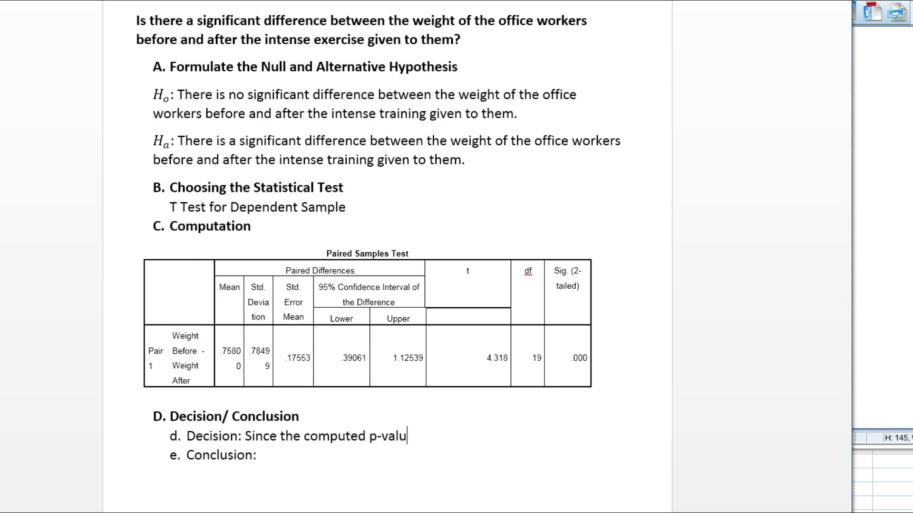
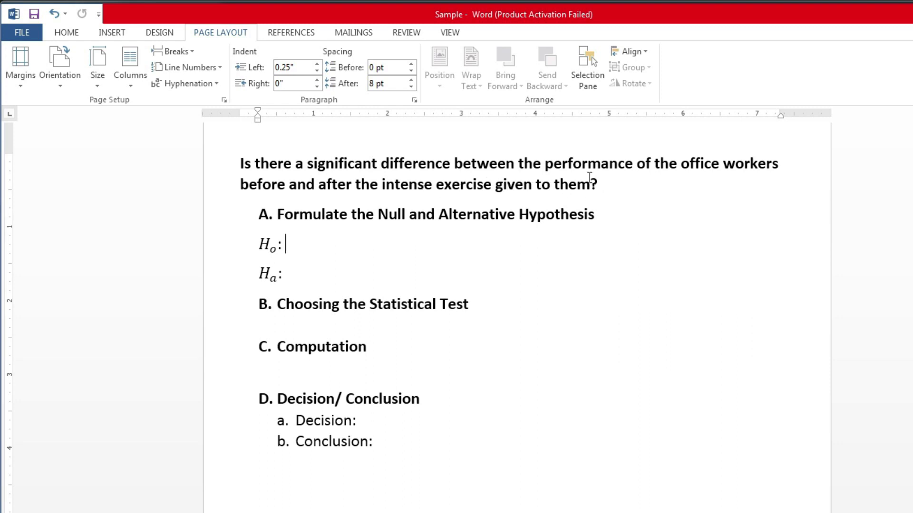
State under Ho: "There is no significant difference between the performance of the office workers before and after the intense training given to them.".
left_click_drag(545, 164, 628, 167)
key("ctrl+z")
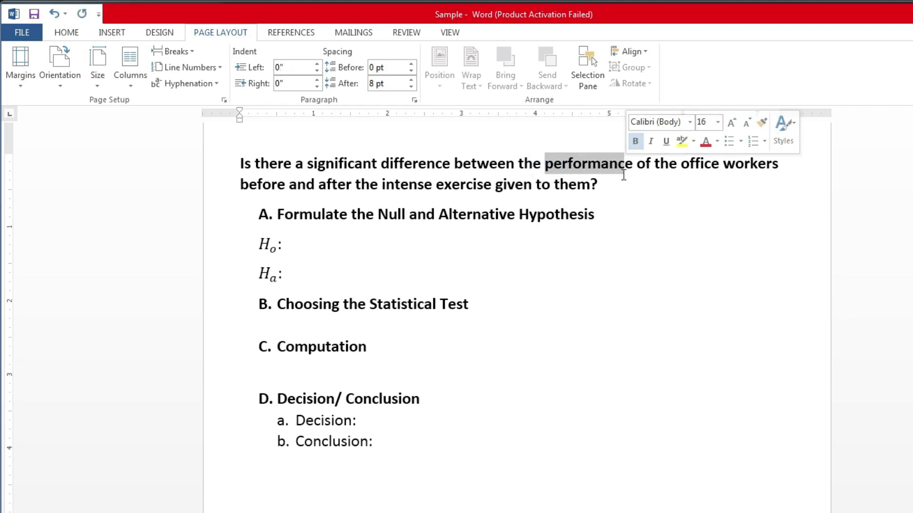
left_click(614, 193)
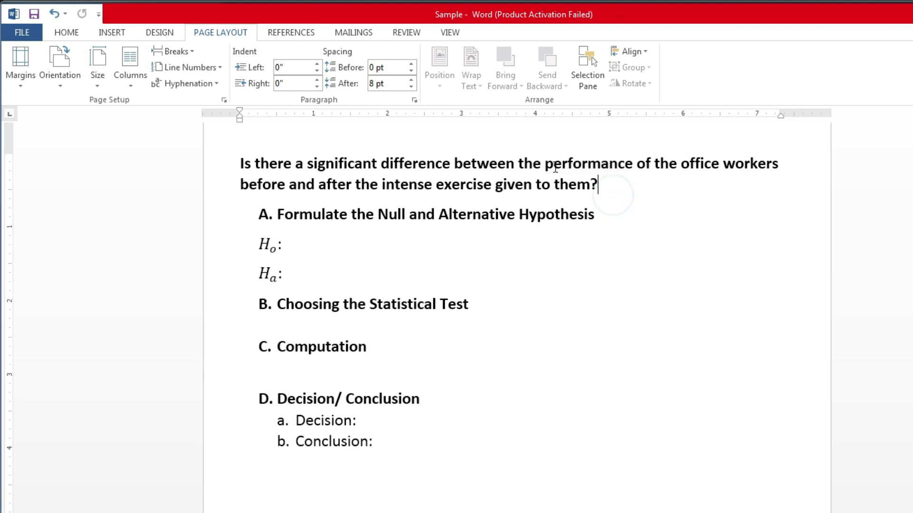
left_click_drag(542, 164, 634, 170)
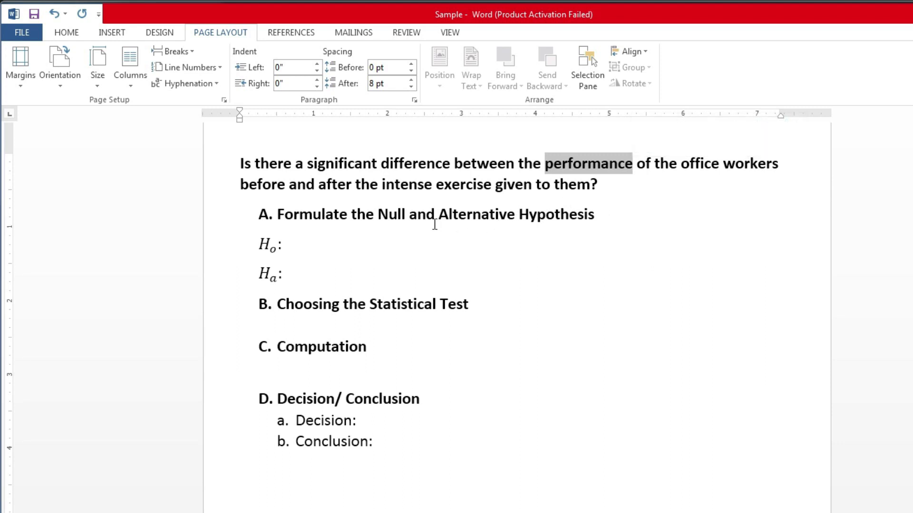
left_click(326, 243)
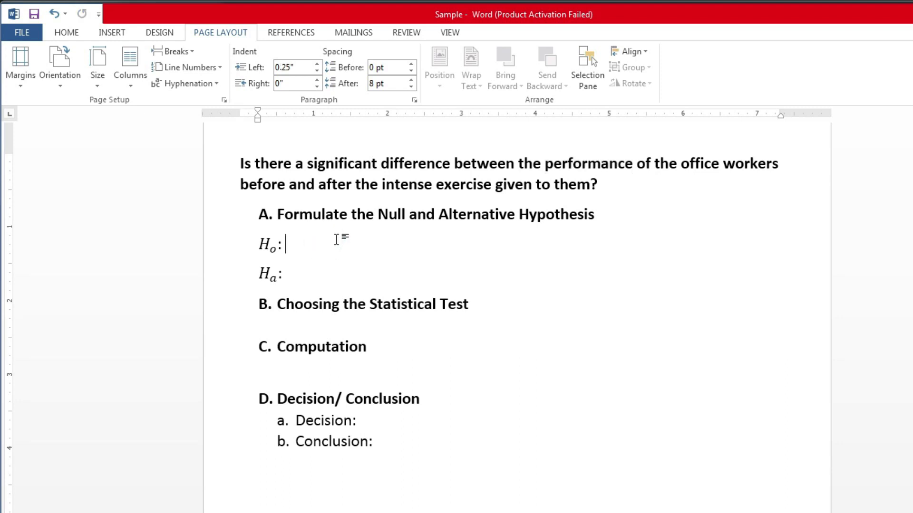
type("There is no significant difference between the performance of the office workers before and after the intense training given to them.")
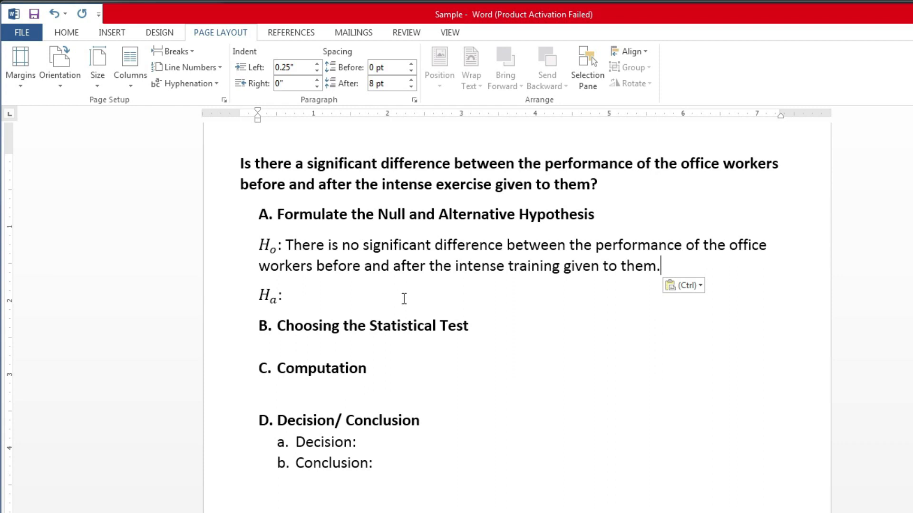
State under Ha: "There is a significant difference between the performance of the office workers before and after the intense training given to them.".
left_click(395, 296)
type("There is no significant difference between the performance of the office workers before and after the intense training given to them.")
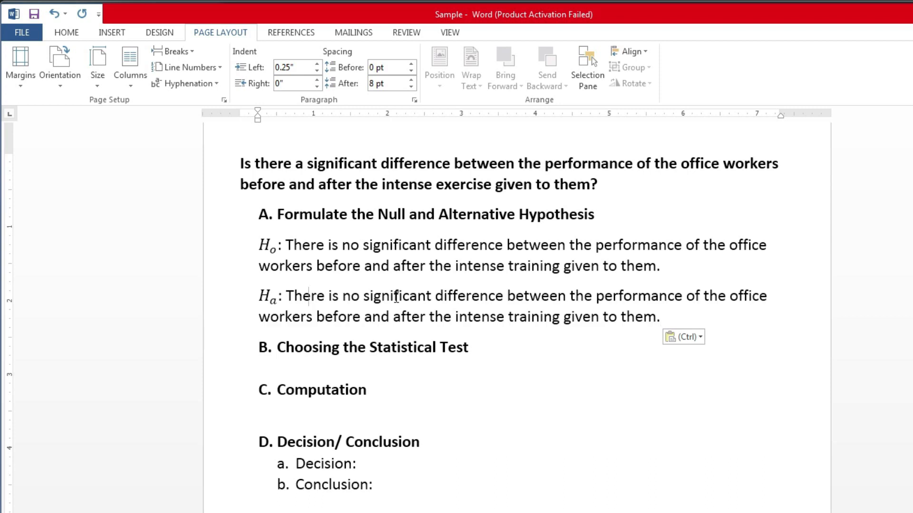
left_click(363, 297)
key("BackSpace")
key("BackSpace")
type("a")
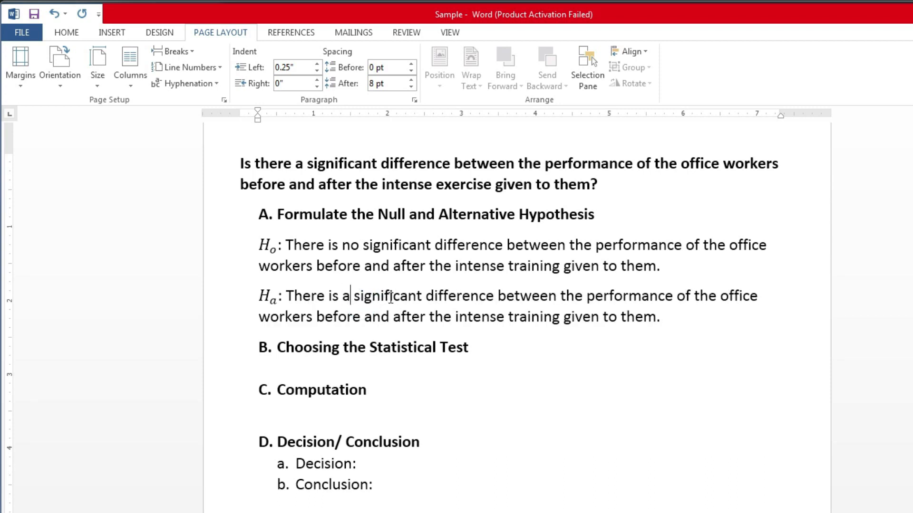
left_click(519, 346)
left_click_drag(279, 347, 478, 357)
left_click(550, 365)
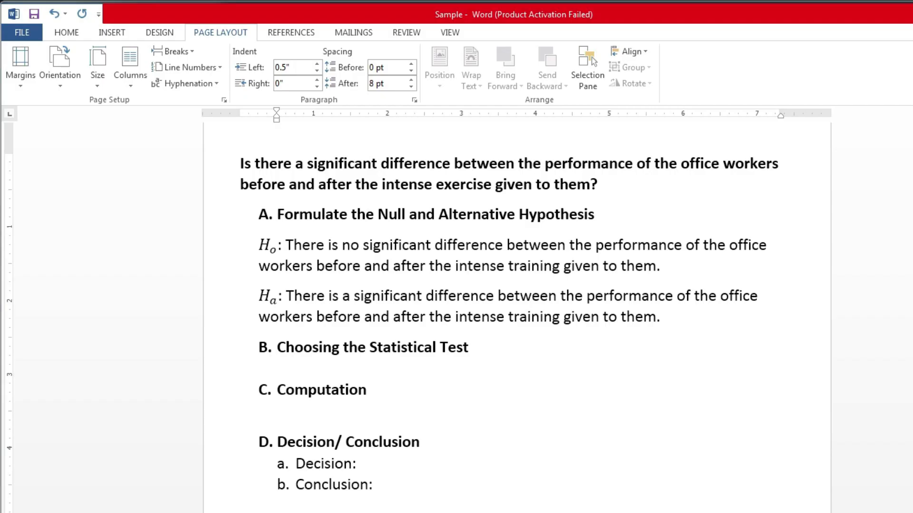
Switch to the SPSS Data Editor and open the Explore procedure for descriptive statistics.
key("alt+Tab")
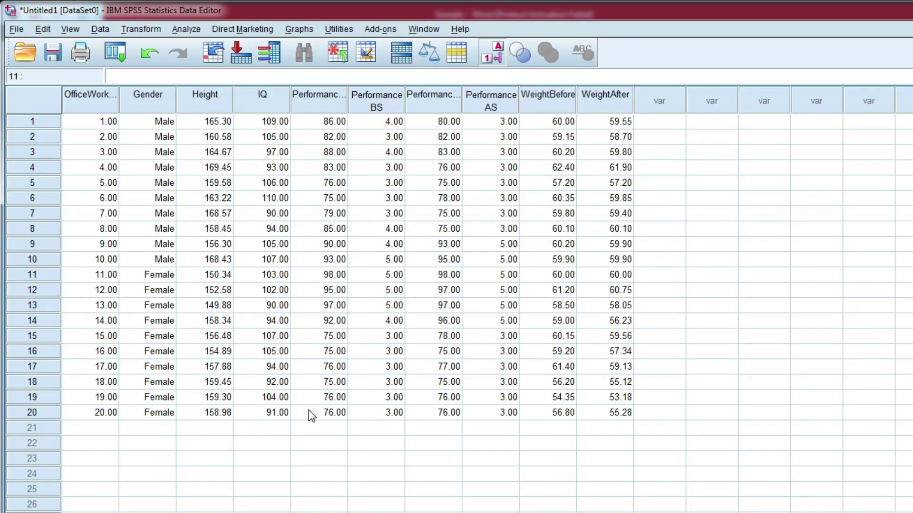
left_click(182, 31)
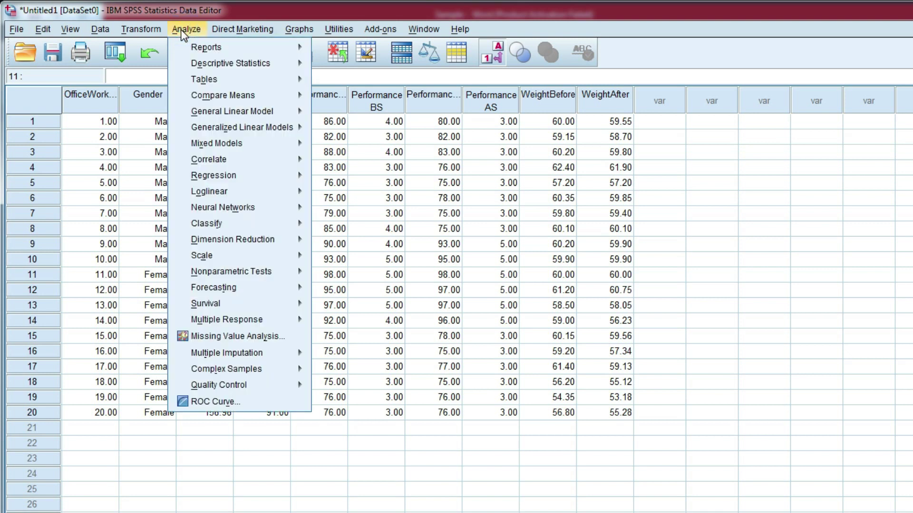
left_click(223, 66)
left_click(350, 99)
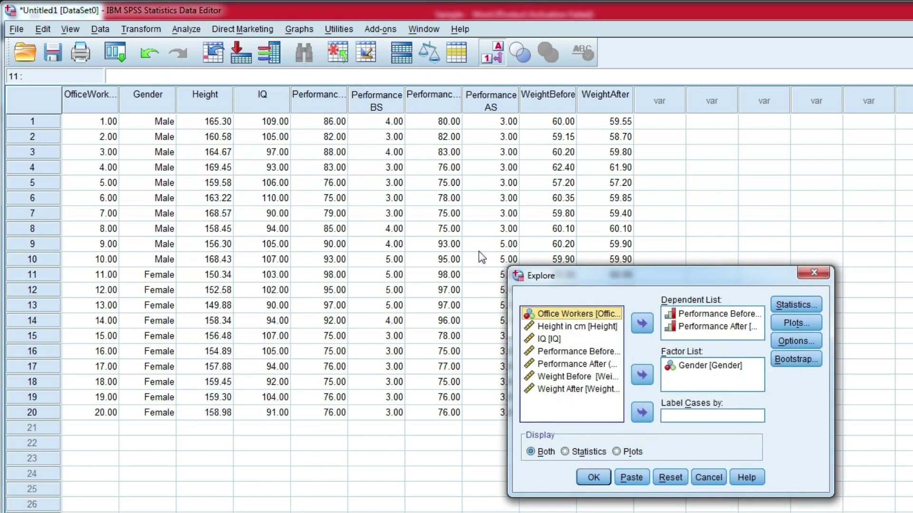
Remove both performance variables from the Explore dependent list and Gender from the factor list.
left_click(693, 315)
left_click(642, 323)
left_click(687, 315)
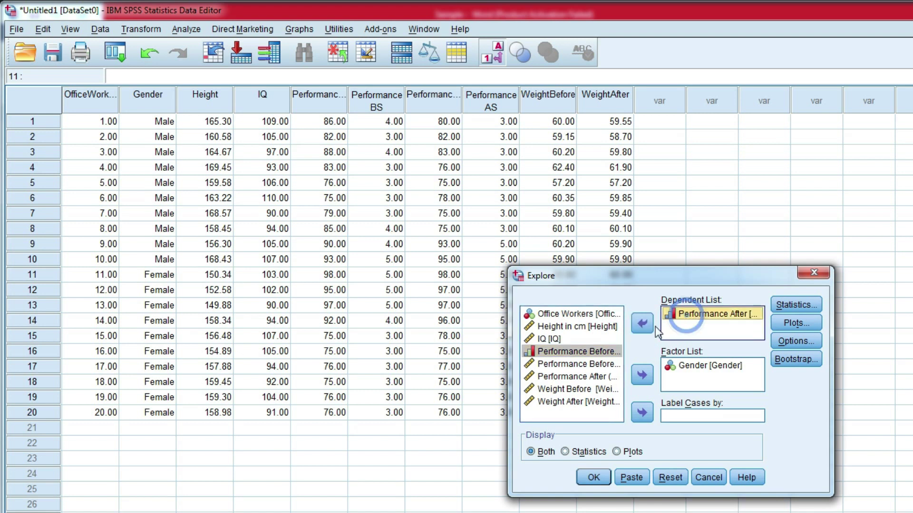
left_click(640, 323)
left_click(684, 366)
left_click(642, 375)
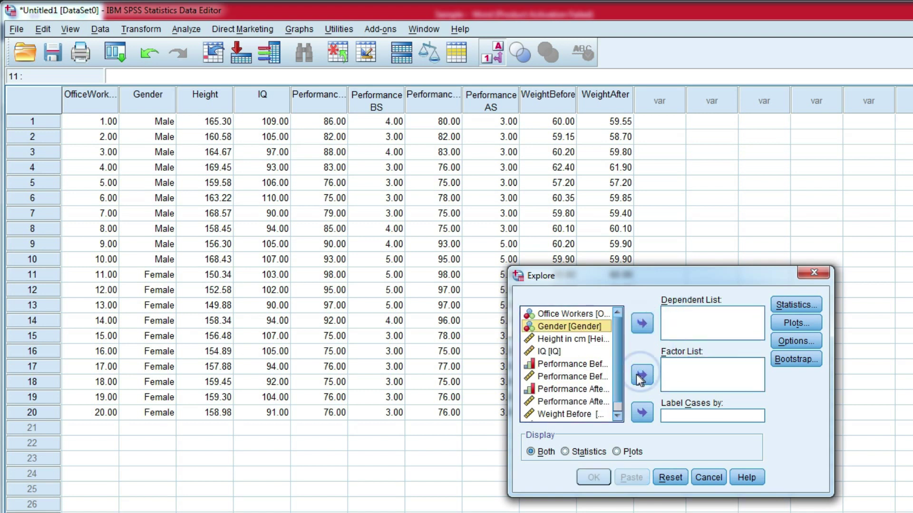
Assign the ordinal Performance Before and Performance After variables as dependents and Gender as the factor.
left_click(580, 363)
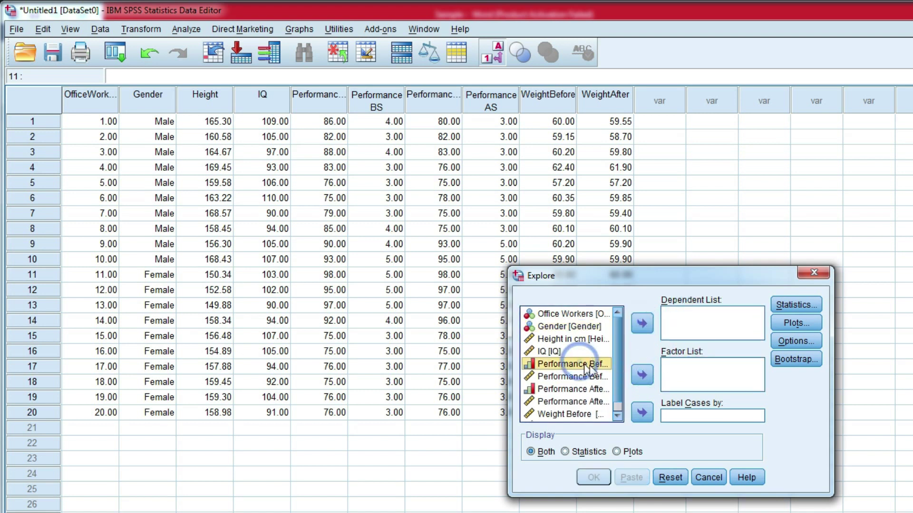
left_click(642, 325)
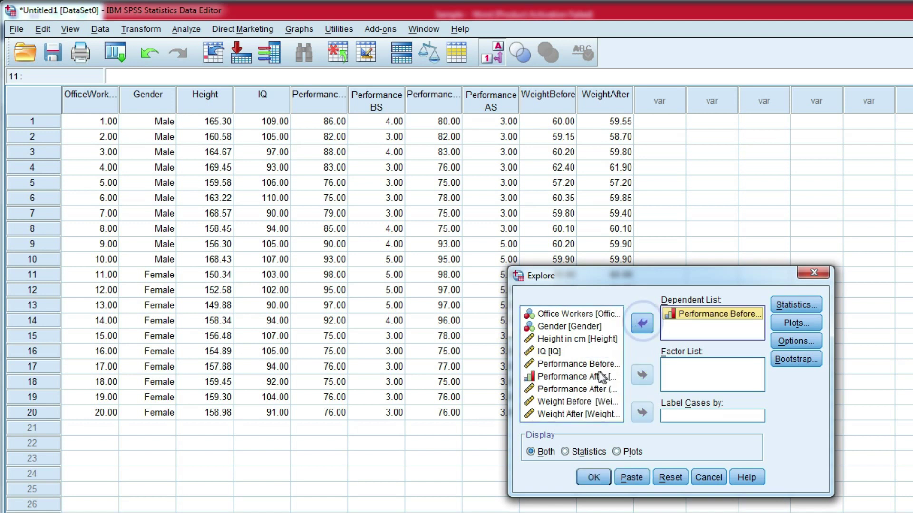
left_click(575, 377)
left_click(635, 324)
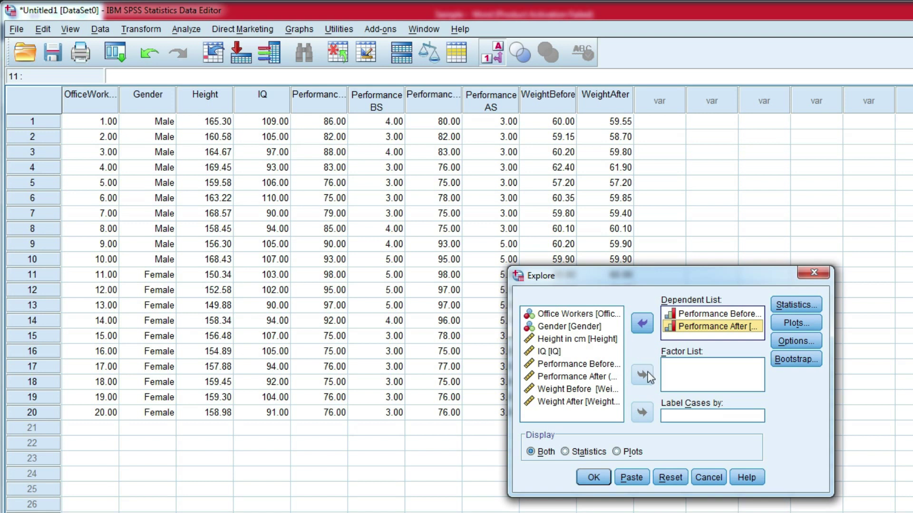
left_click(564, 328)
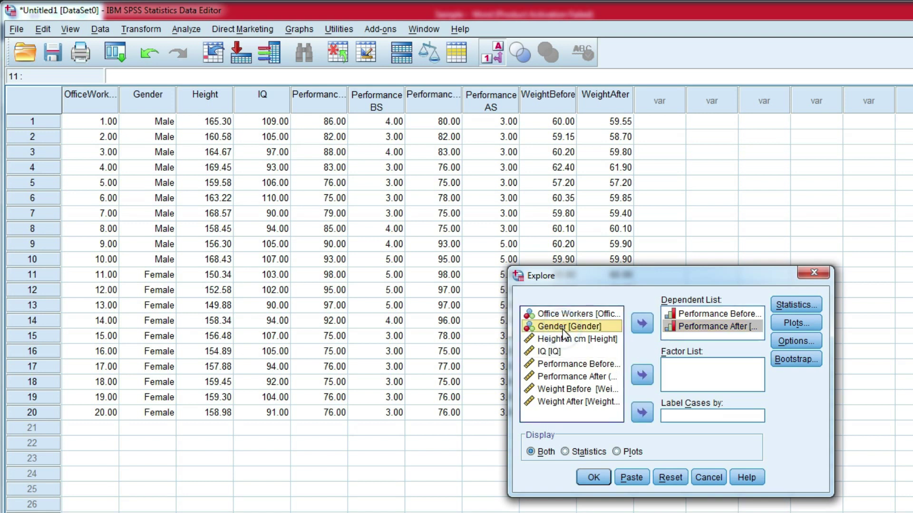
left_click(640, 375)
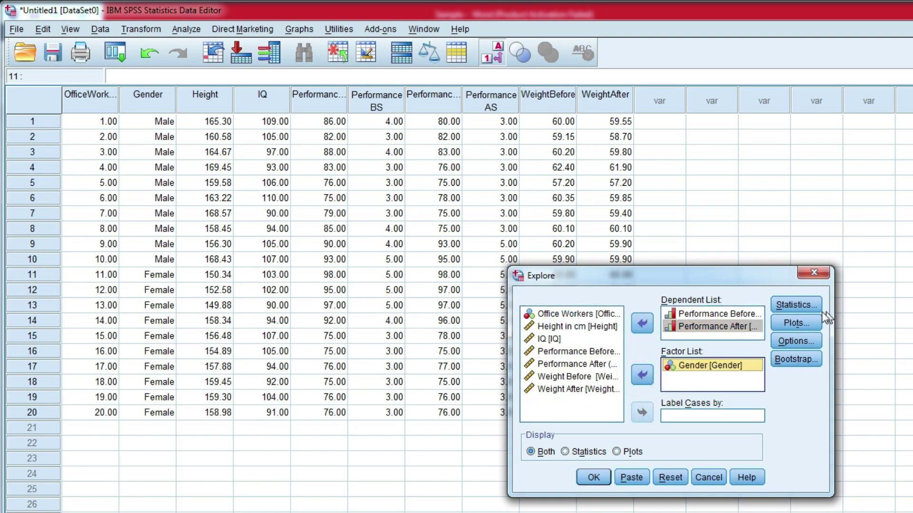
Run Explore with factor-level boxplots, histograms and normality plots with tests.
left_click(795, 324)
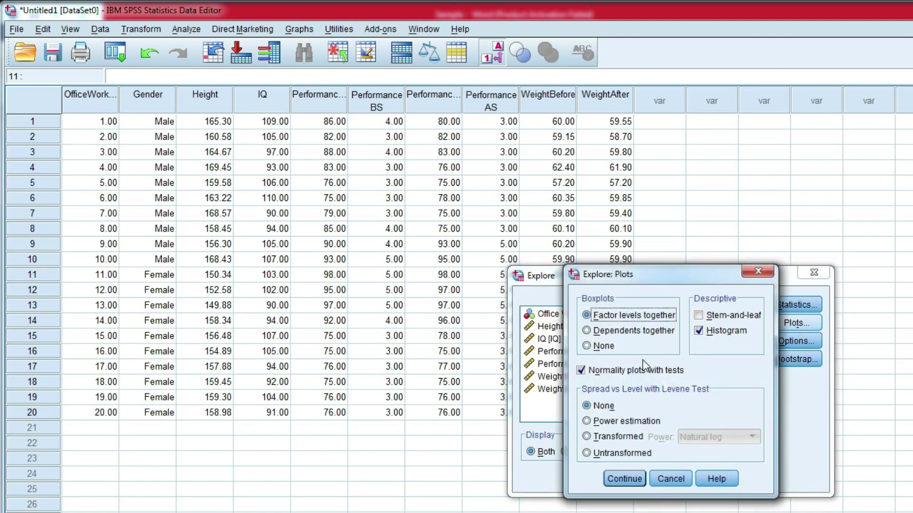
left_click(626, 479)
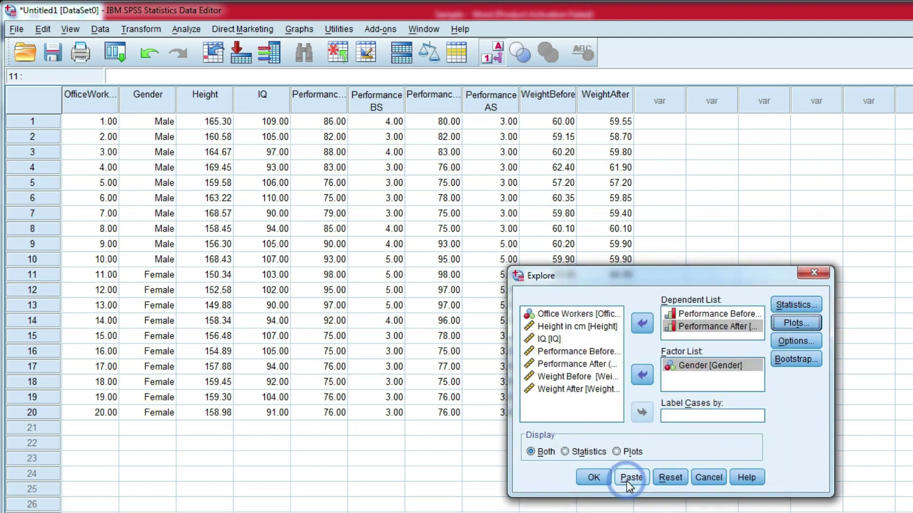
left_click(593, 478)
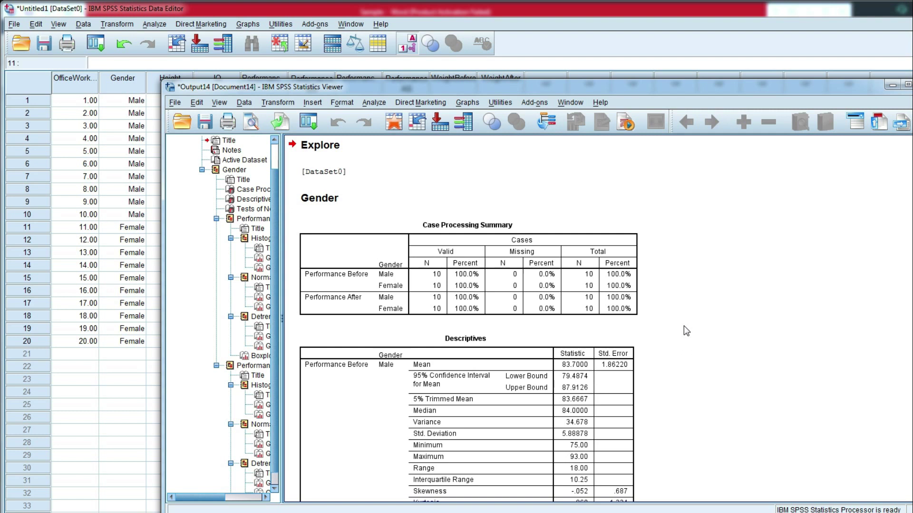
Examine the significance values in the Tests of Normality table by gender, and close the output without saving it.
scroll(683, 326, "down", 15)
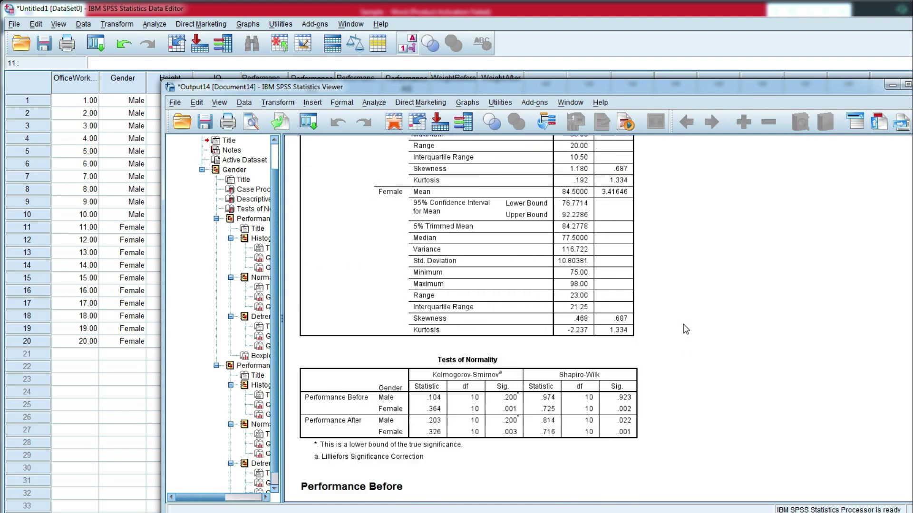
scroll(683, 323, "down", 3)
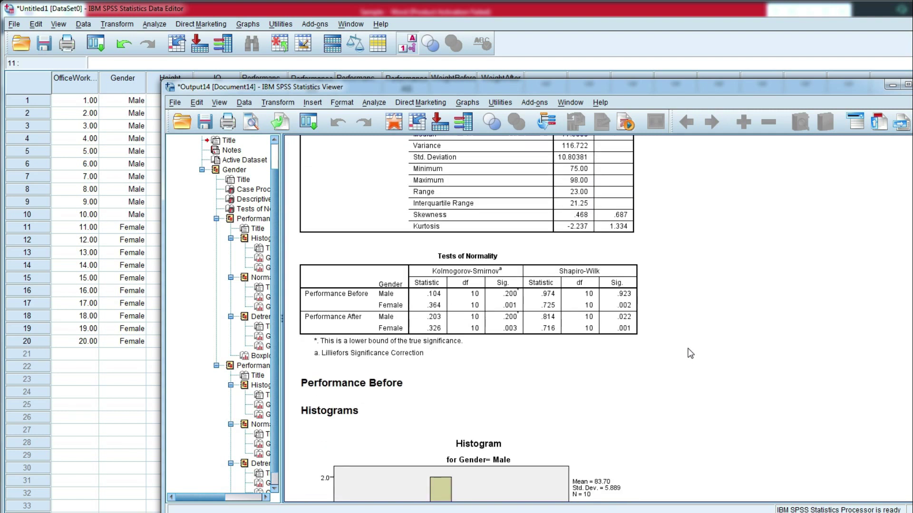
left_click(524, 304)
left_click(509, 255)
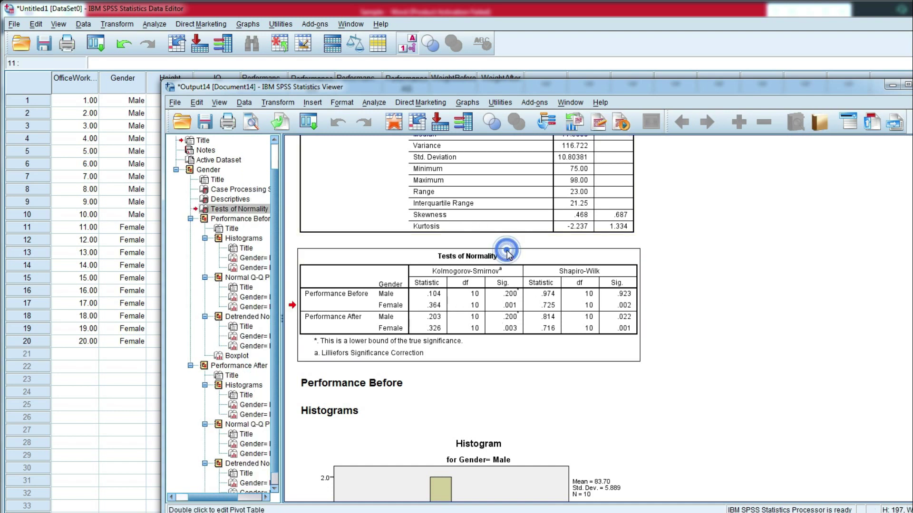
double_click(619, 324)
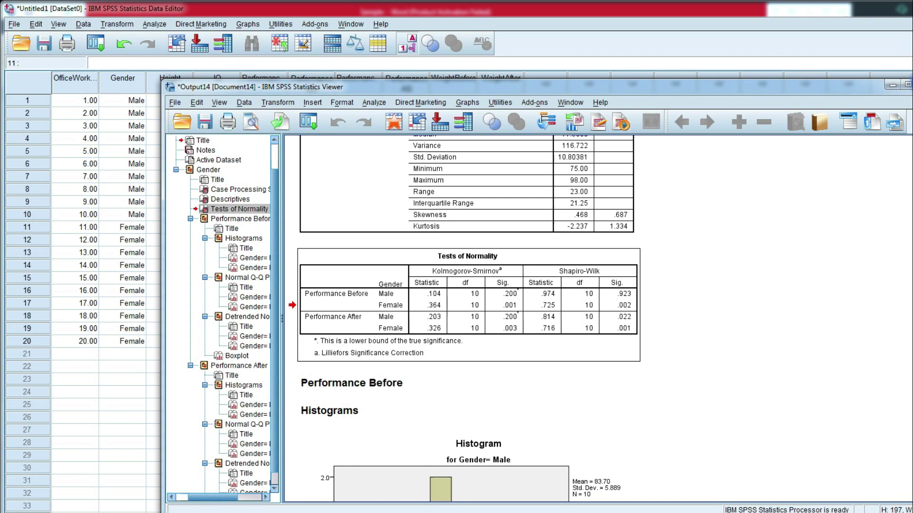
key("alt+F4")
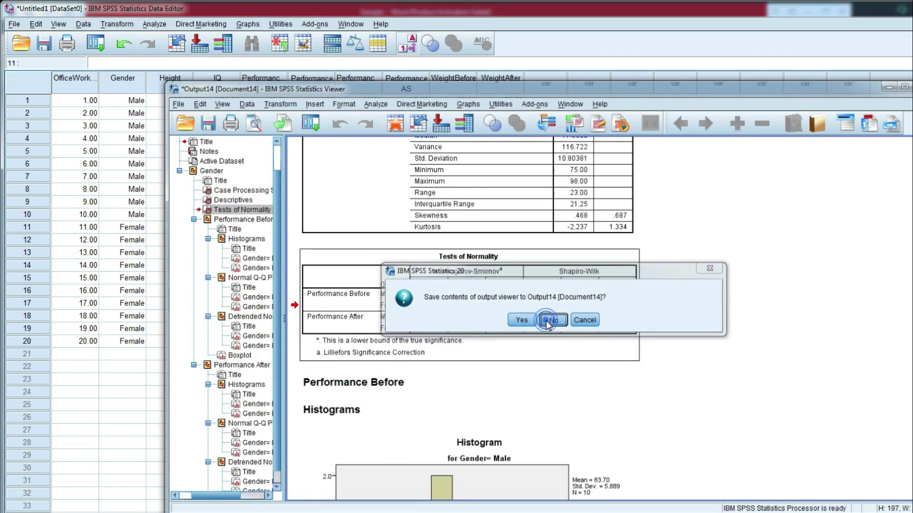
left_click(549, 322)
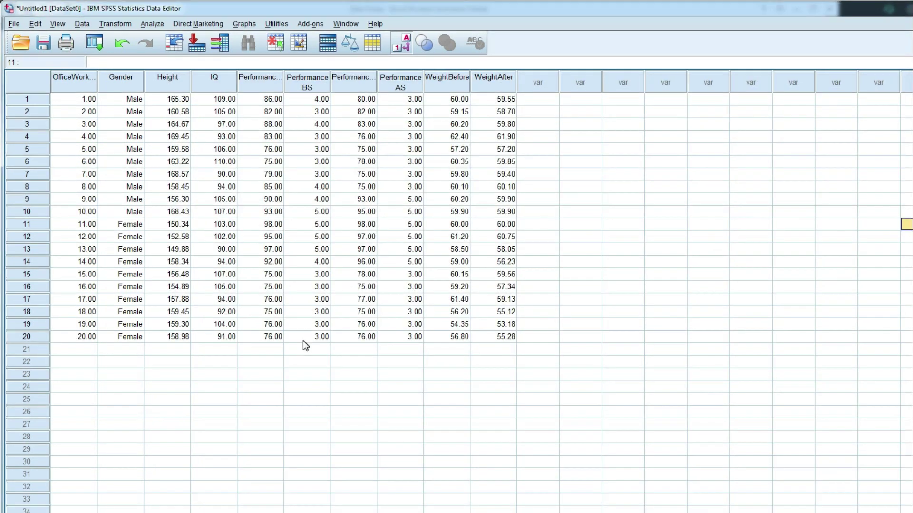
Open the legacy nonparametric test for two related samples and remove both variables of the existing test pair.
left_click(146, 26)
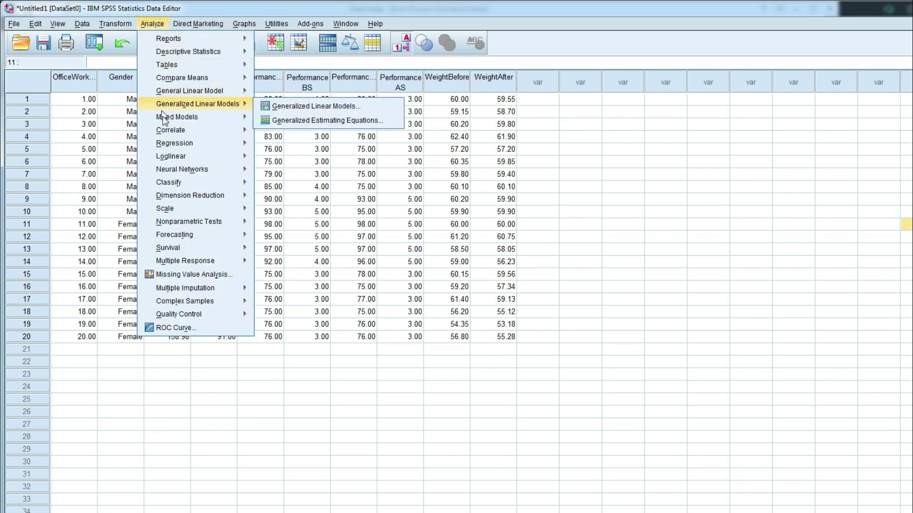
mouse_move(182, 223)
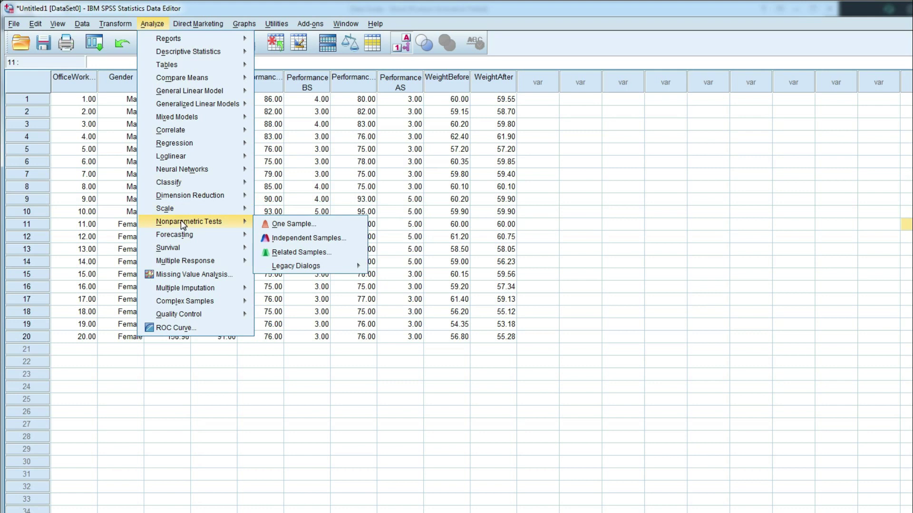
mouse_move(181, 79)
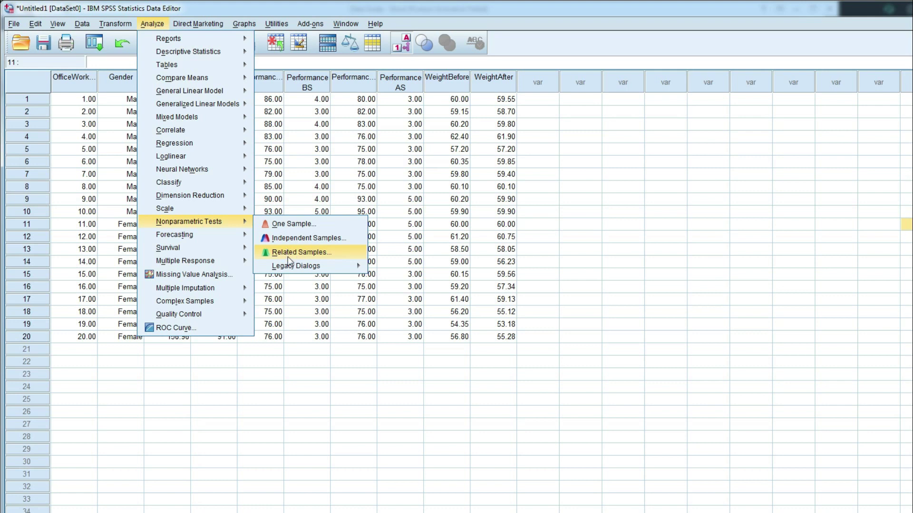
mouse_move(296, 267)
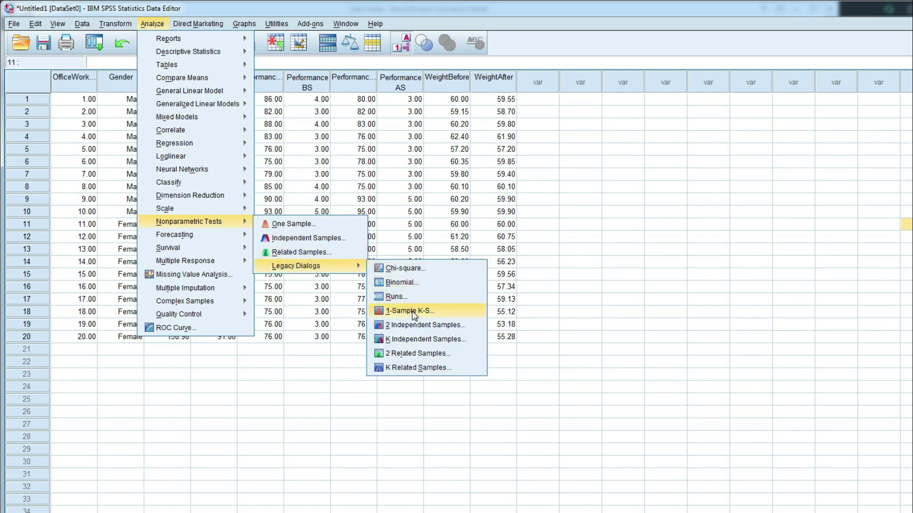
left_click(407, 354)
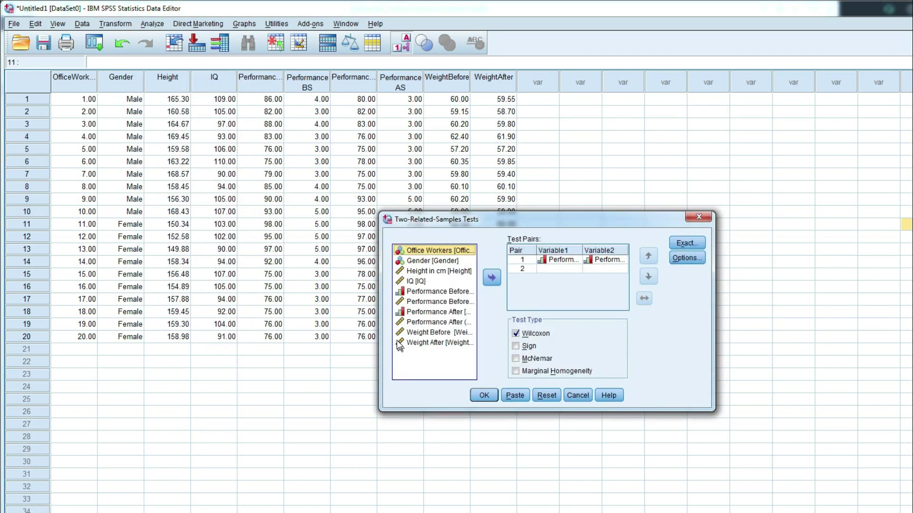
left_click(551, 260)
left_click(491, 277)
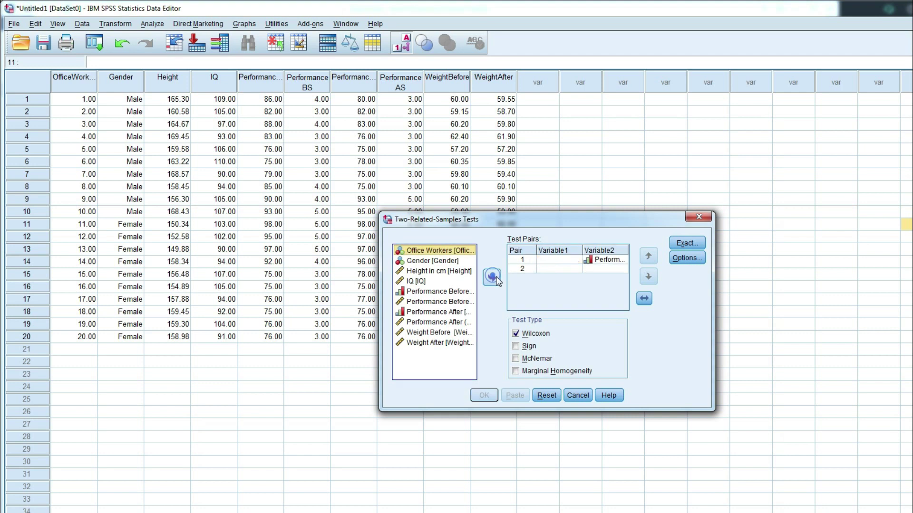
left_click(602, 263)
left_click(492, 278)
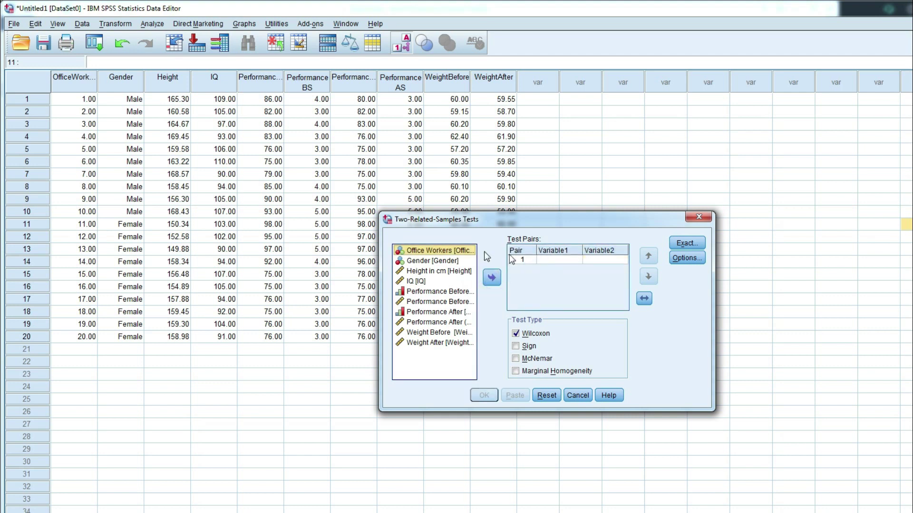
Pair the ordinal Performance Before variable with the ordinal Performance After variable and run the Wilcoxon test.
left_click(430, 292)
left_click(491, 279)
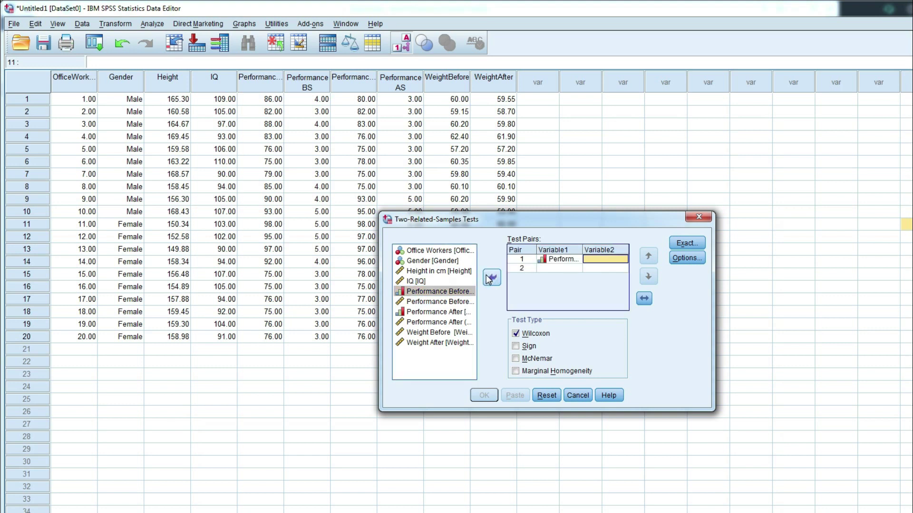
left_click(431, 312)
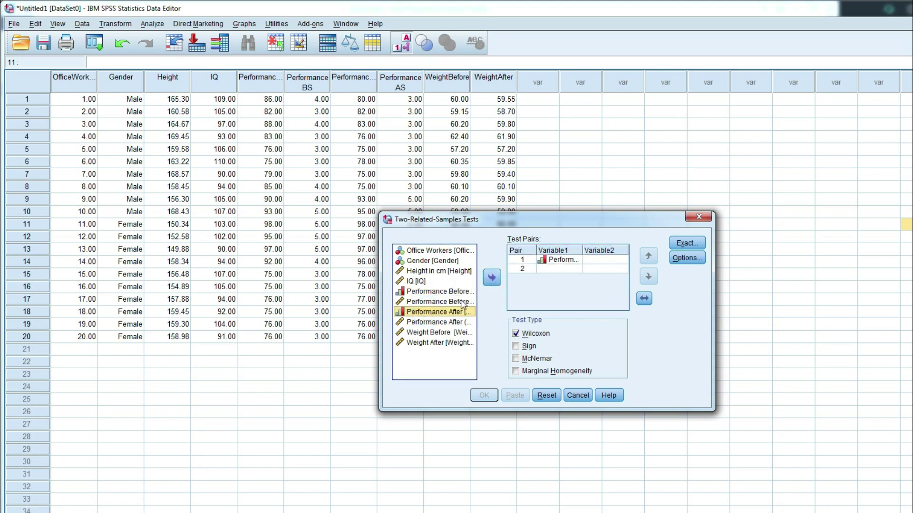
left_click(490, 278)
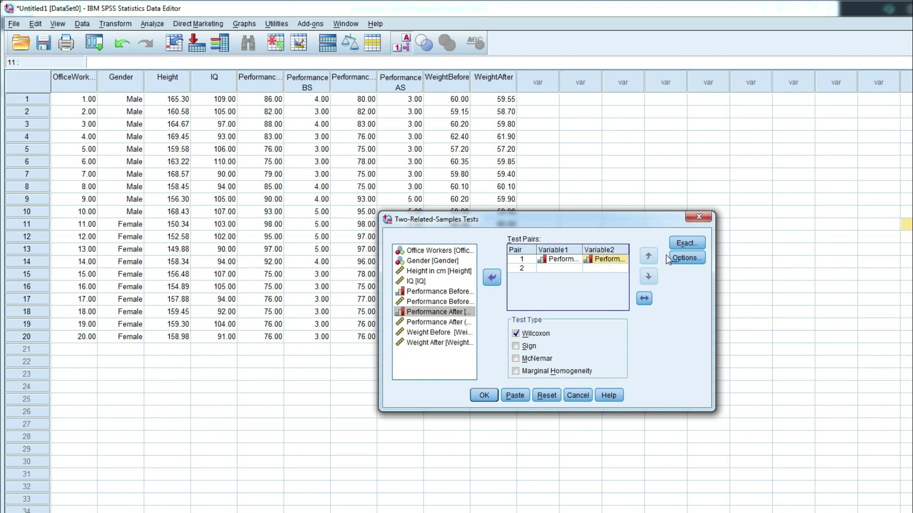
left_click(486, 396)
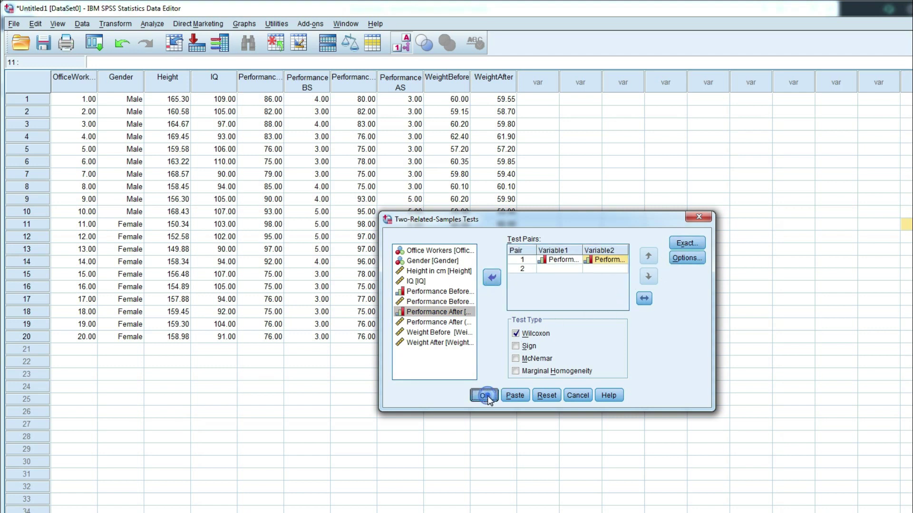
left_click(488, 395)
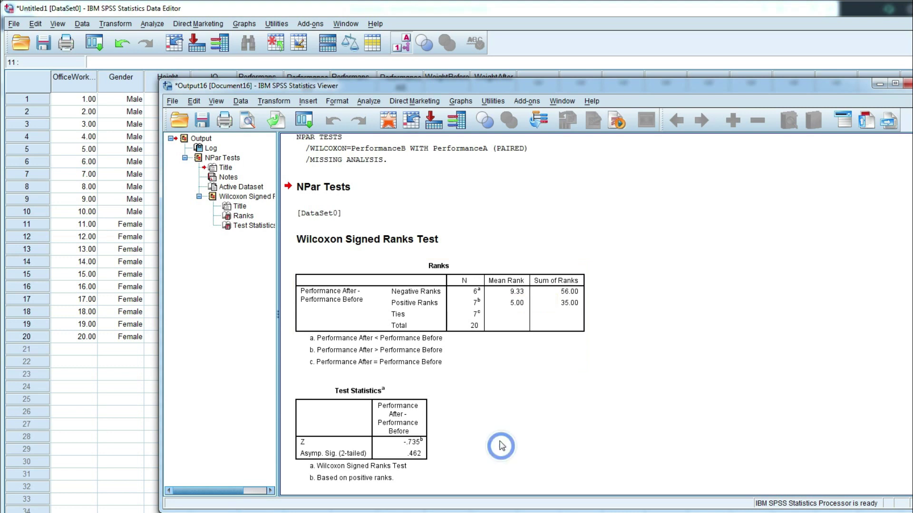
Copy the Wilcoxon Test Statistics table from the output into the Word document under the performance question's Computation heading.
scroll(501, 445, "down", 1)
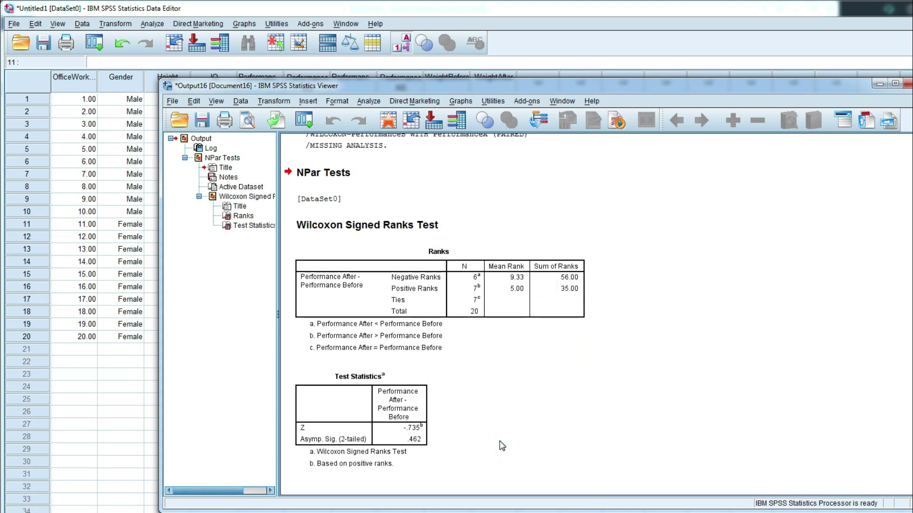
left_click(354, 380)
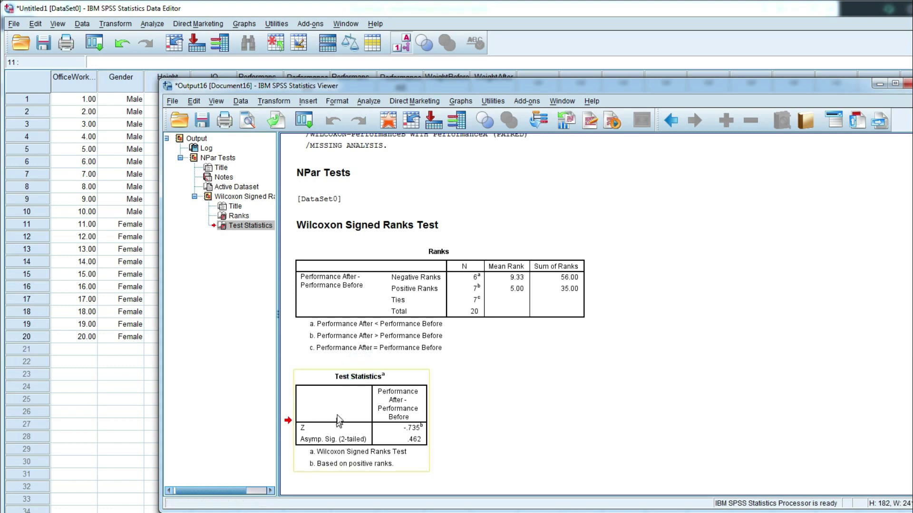
left_click(341, 372)
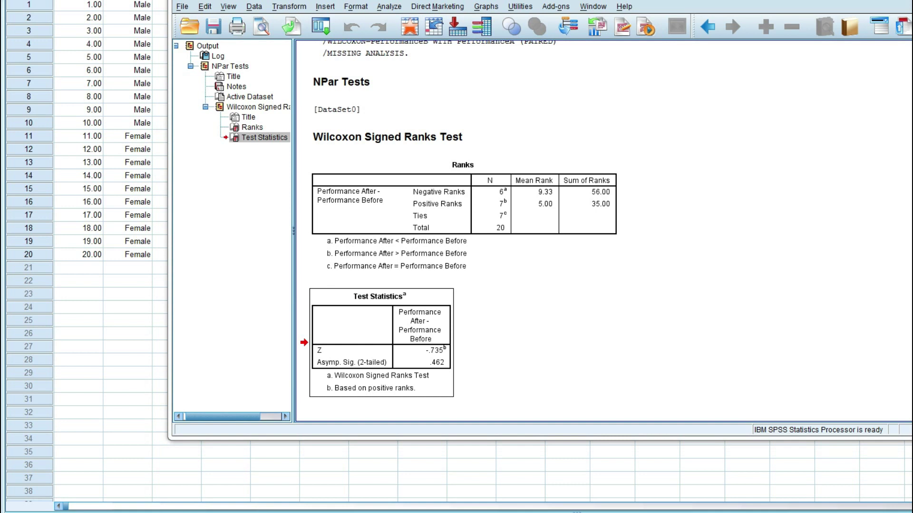
mouse_move(193, 512)
left_click(169, 480)
left_click(268, 256)
type("Test Statisticsa \tPerformance After - Performance Before Z\t-.735b Asymp. Sig. (2-tailed)\t.462 a. Wilcoxon Signed Ranks Test b. Based on positive ranks.")
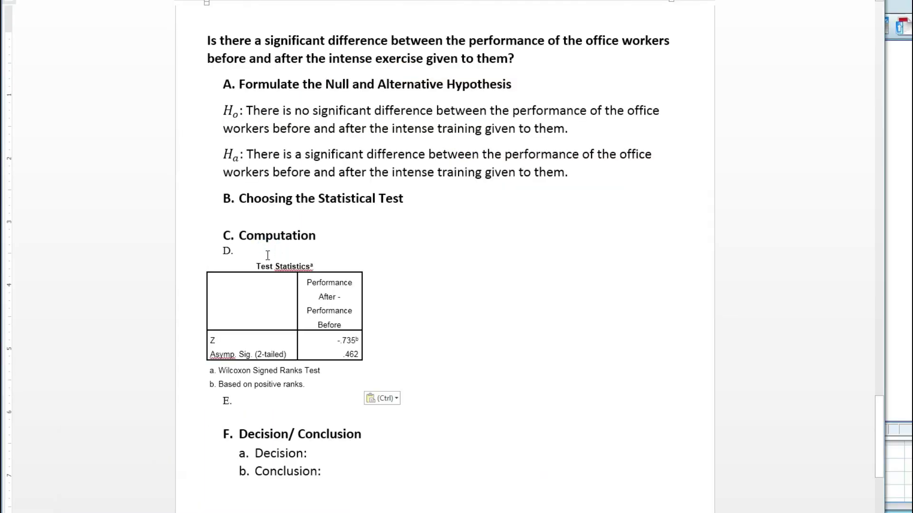
Remove the empty lettered list item between the Computation heading and the pasted table.
left_click(255, 252)
key("BackSpace")
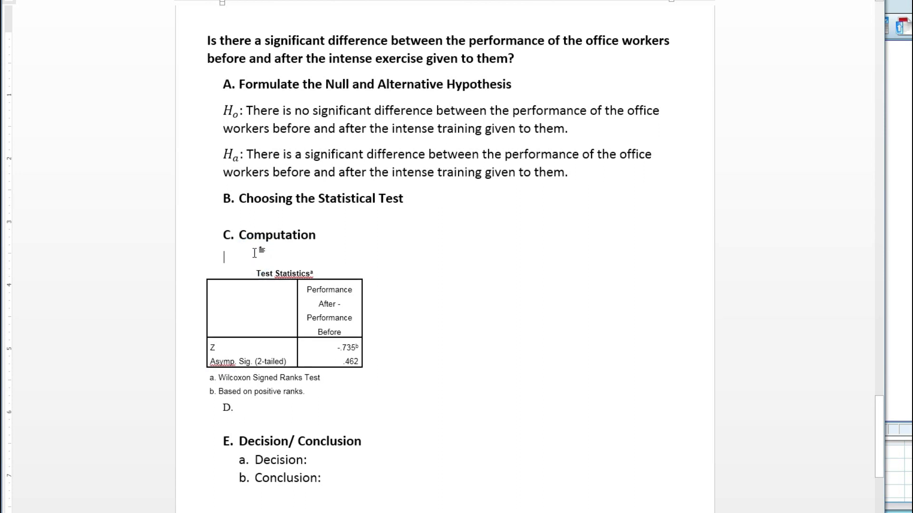
key("BackSpace")
Enter "Wilcoxon Signed Rank Test" under the performance question's heading Choosing the Statistical Test.
left_click(251, 243)
left_click(244, 217)
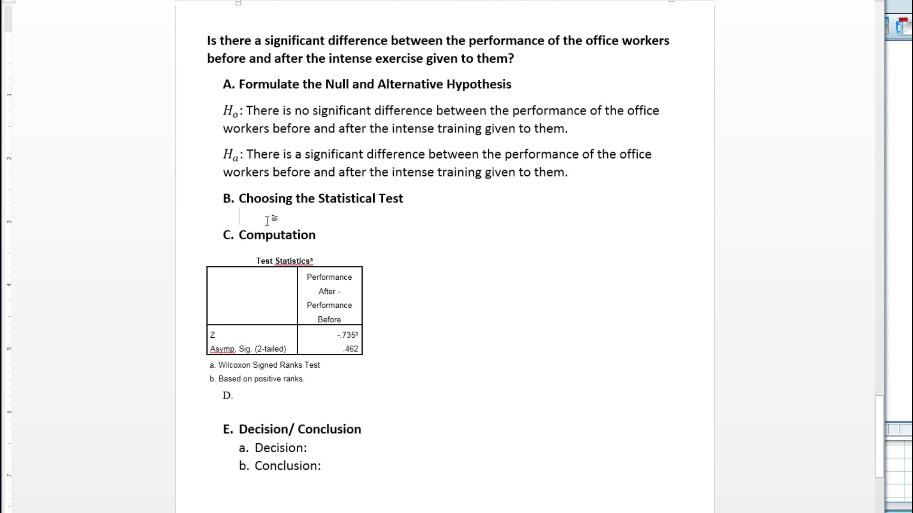
type("Wilco")
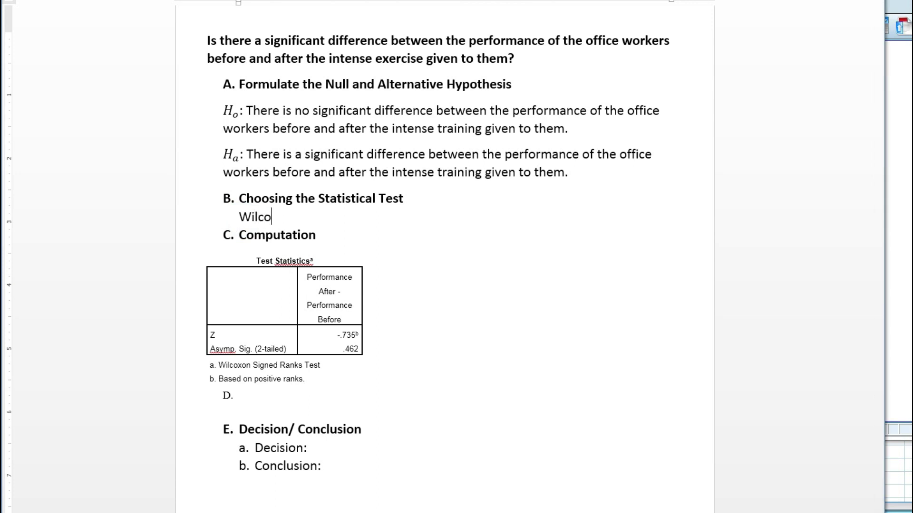
type("xon Signed Rank Test")
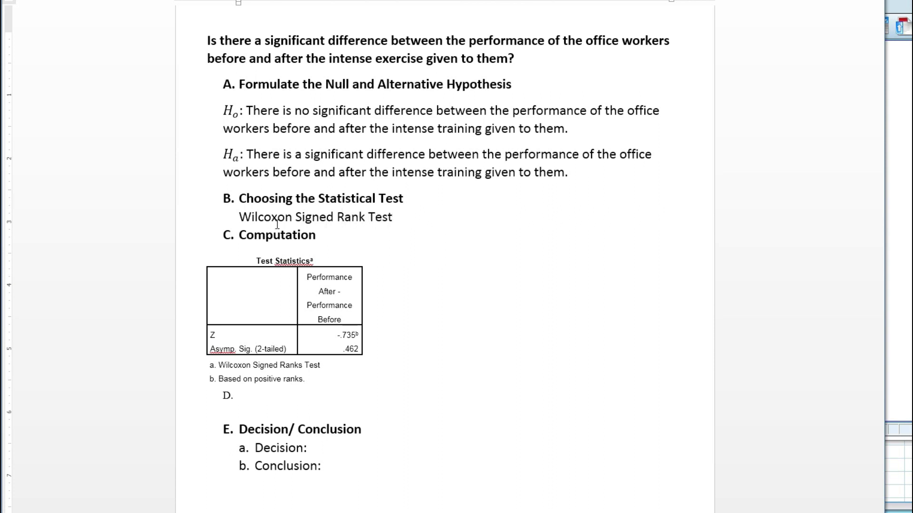